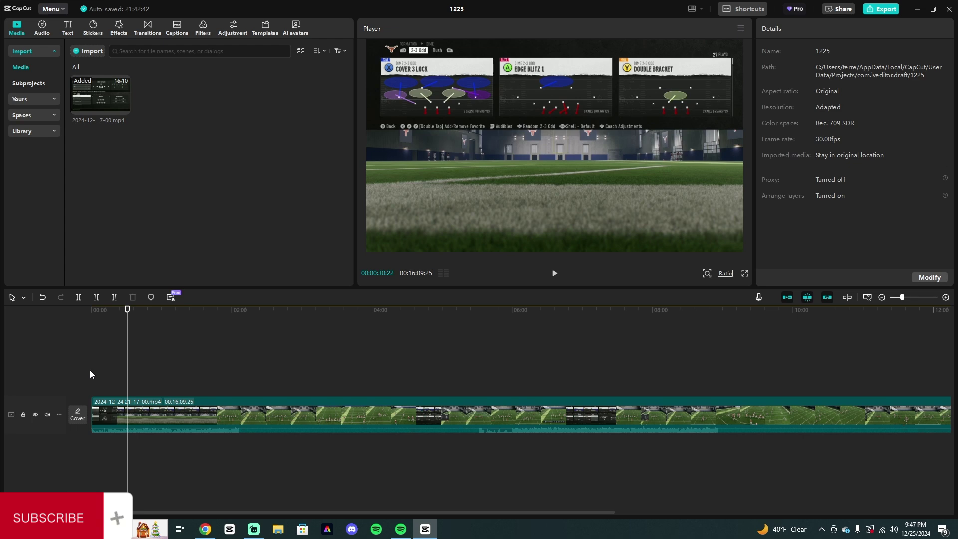
left_click_drag(350, 378, 205, 374)
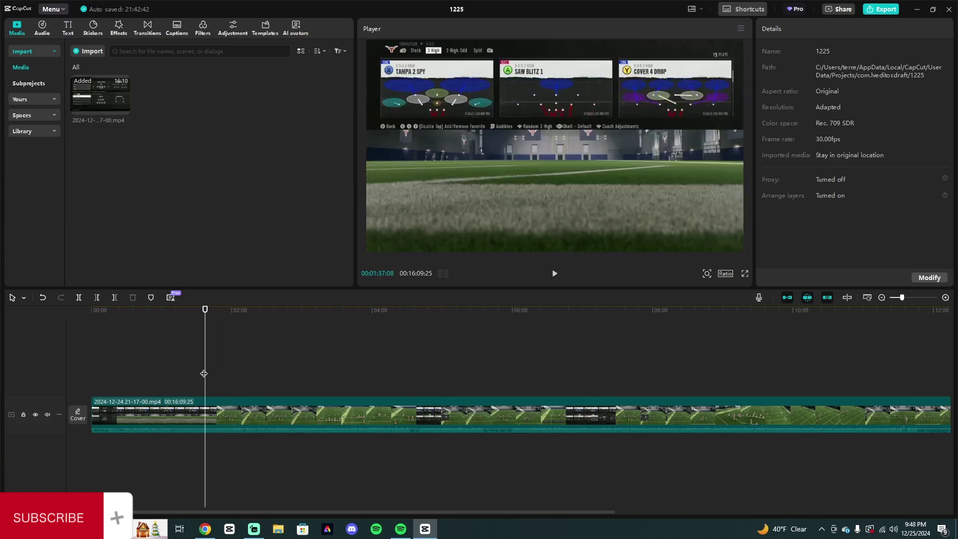
left_click(180, 363)
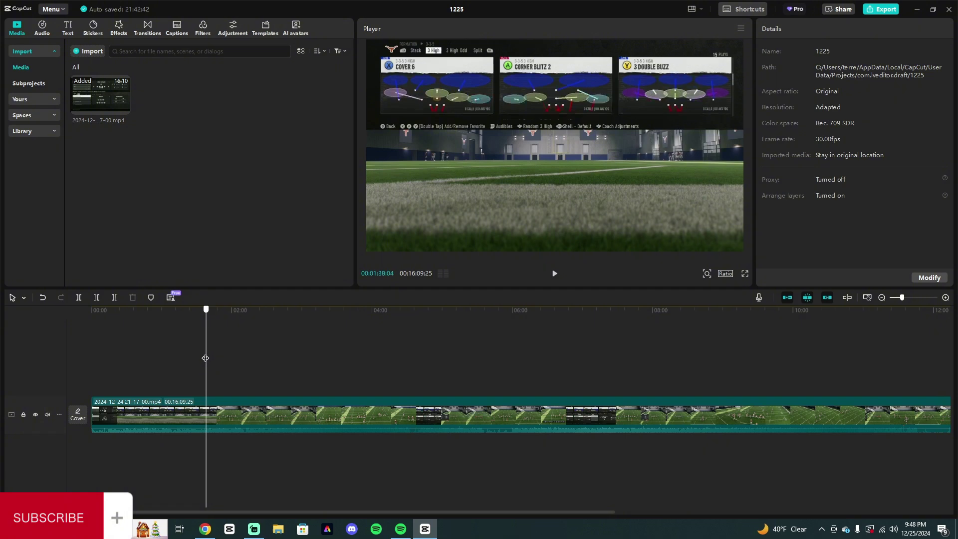
left_click_drag(174, 364, 94, 365)
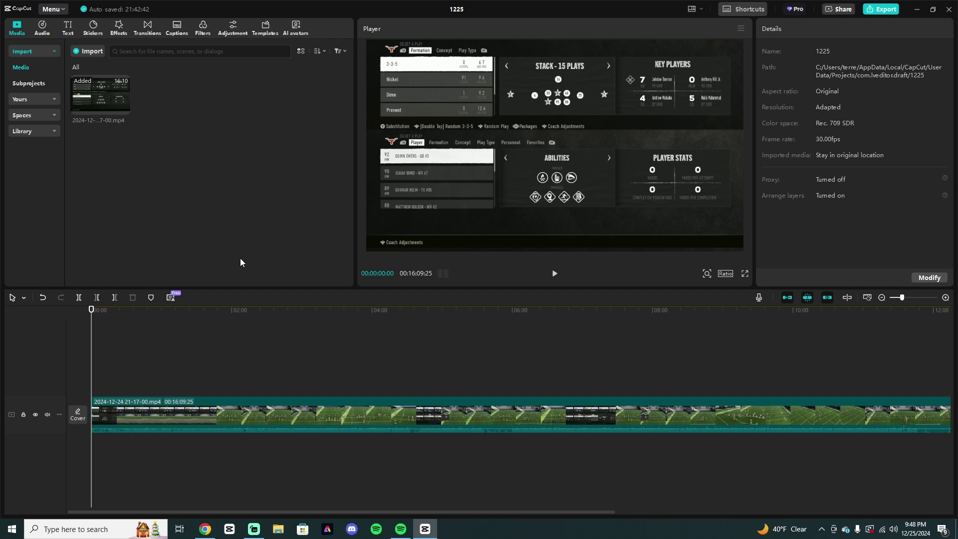
Import bitplays pitch.mp4, the follow-me clip ending in (1).mp4 and thanks.mp4 into the project's media
left_click(78, 53)
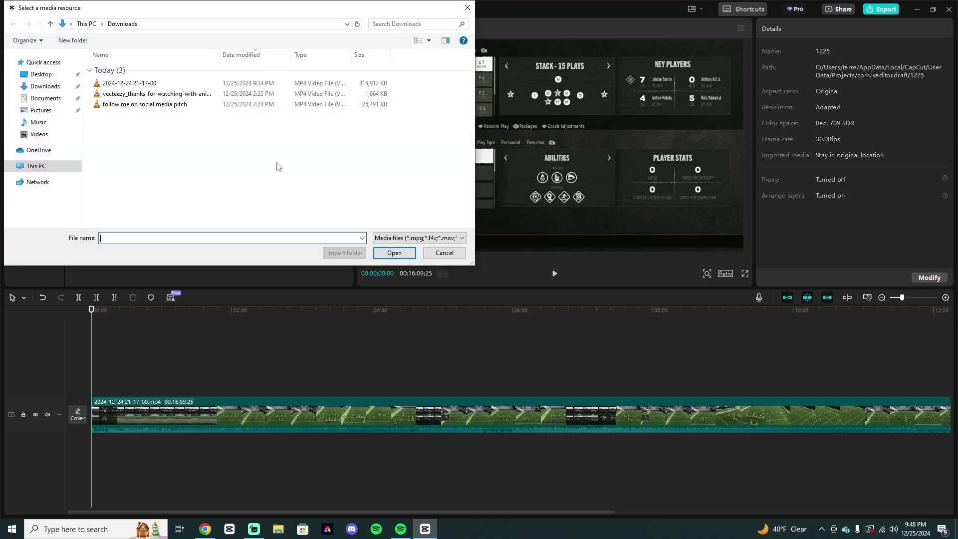
left_click(436, 255)
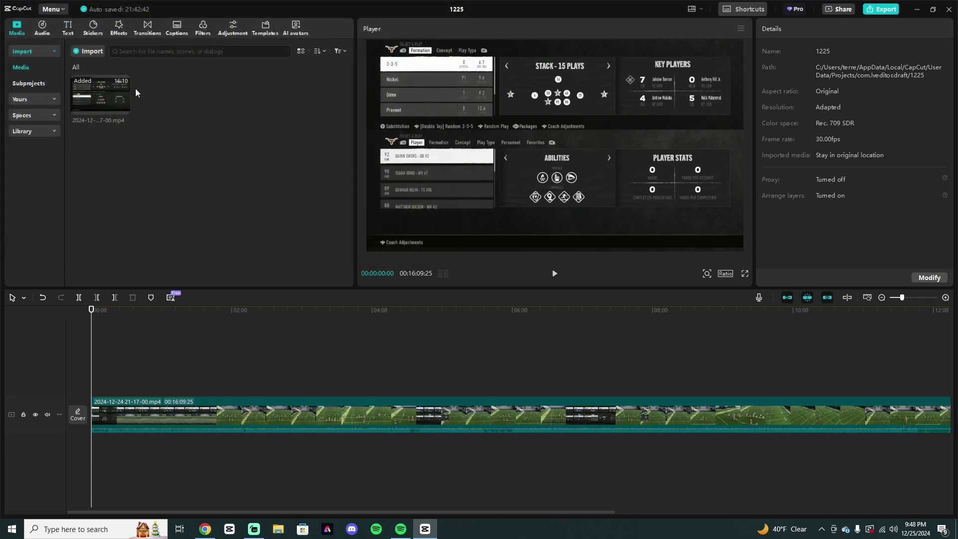
left_click(75, 52)
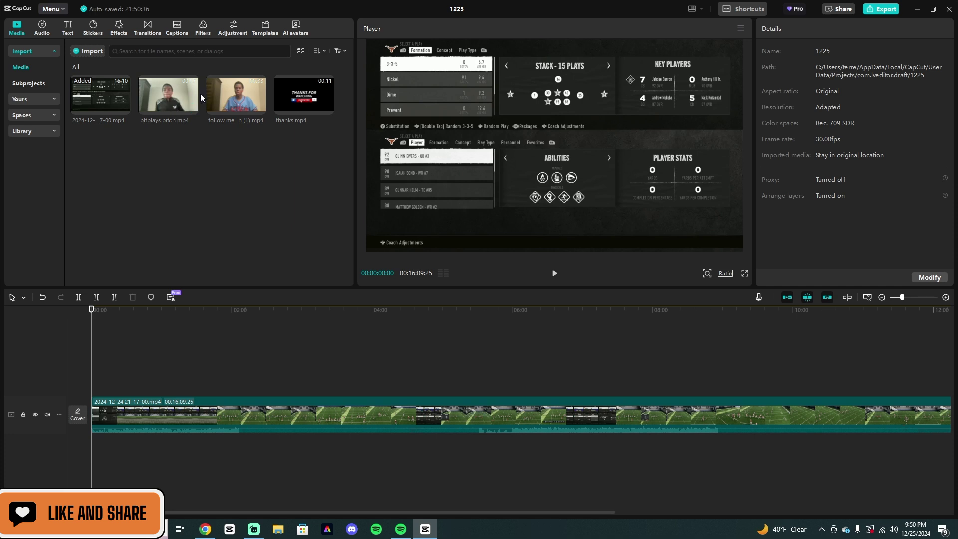
left_click(28, 101)
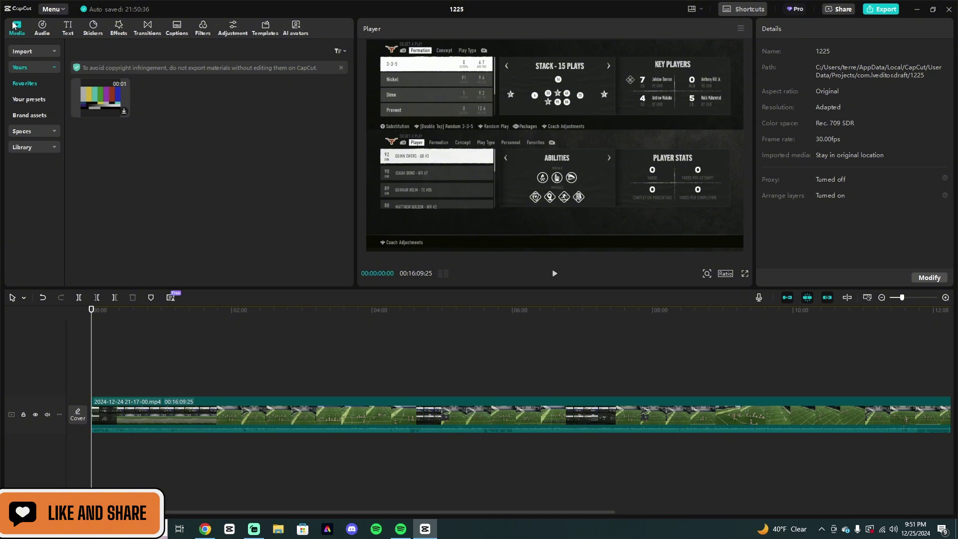
left_click(42, 28)
left_click(93, 28)
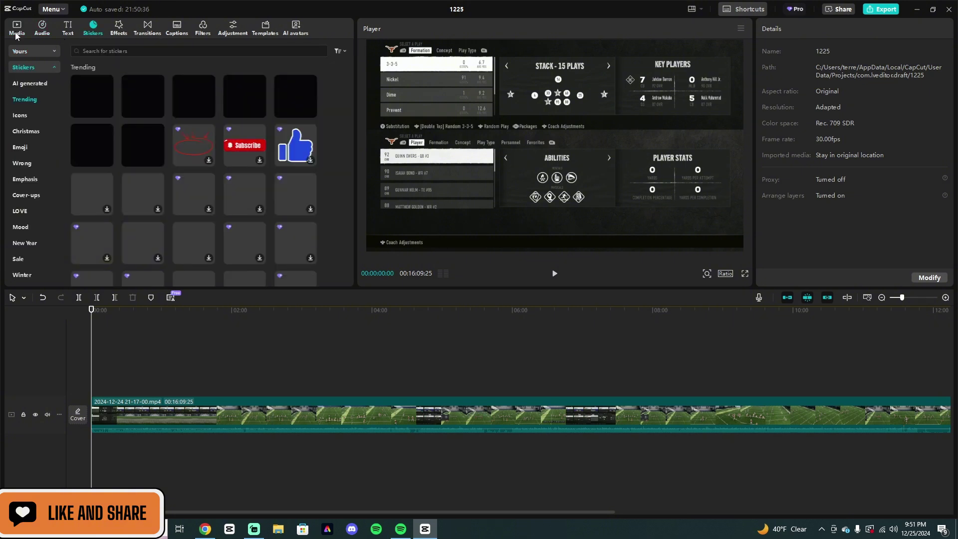
left_click(17, 27)
left_click(20, 65)
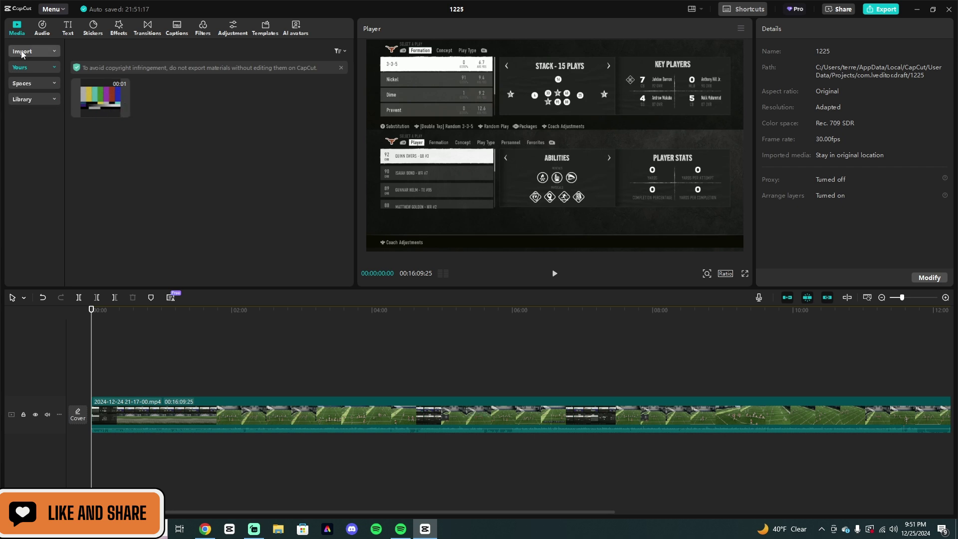
Raise the gameplay clip's volume to 16.3 dB
left_click(45, 33)
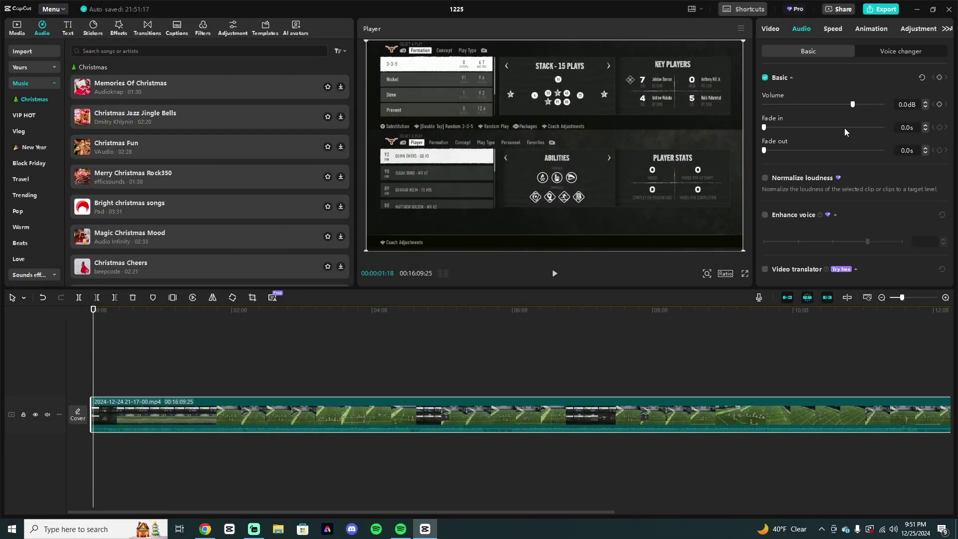
left_click_drag(853, 103, 876, 103)
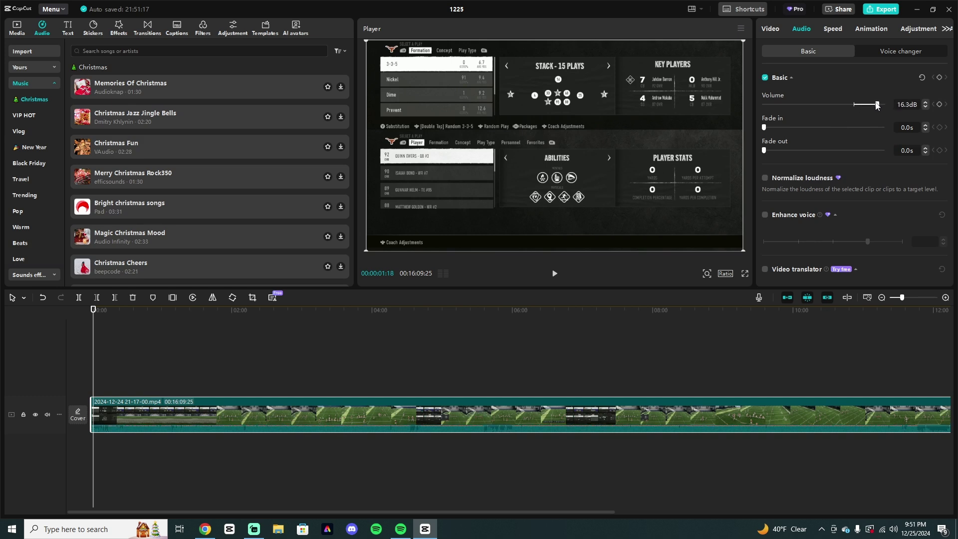
Split the gameplay clip at 00:00:14:19, before the playbook commentary
left_click(943, 299)
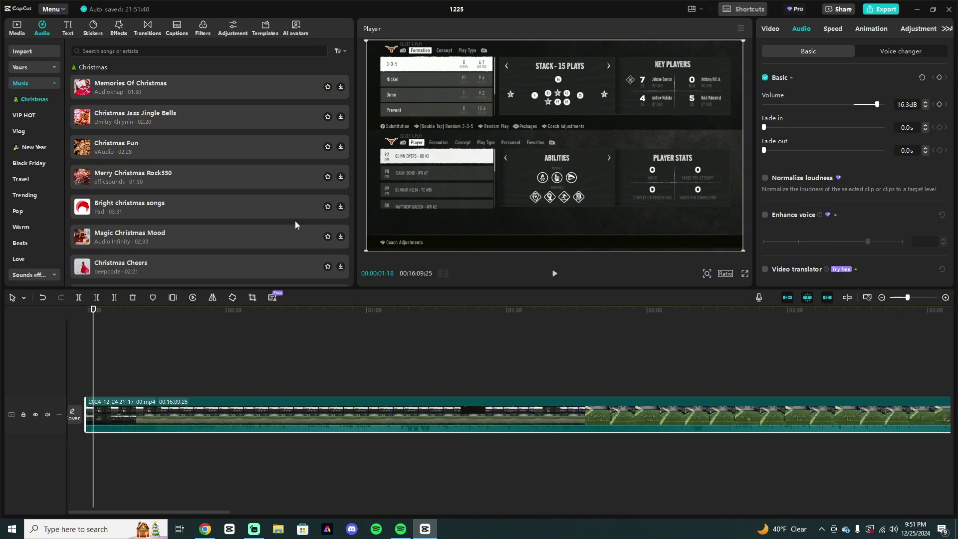
left_click(146, 376)
left_click_drag(146, 376, 154, 365)
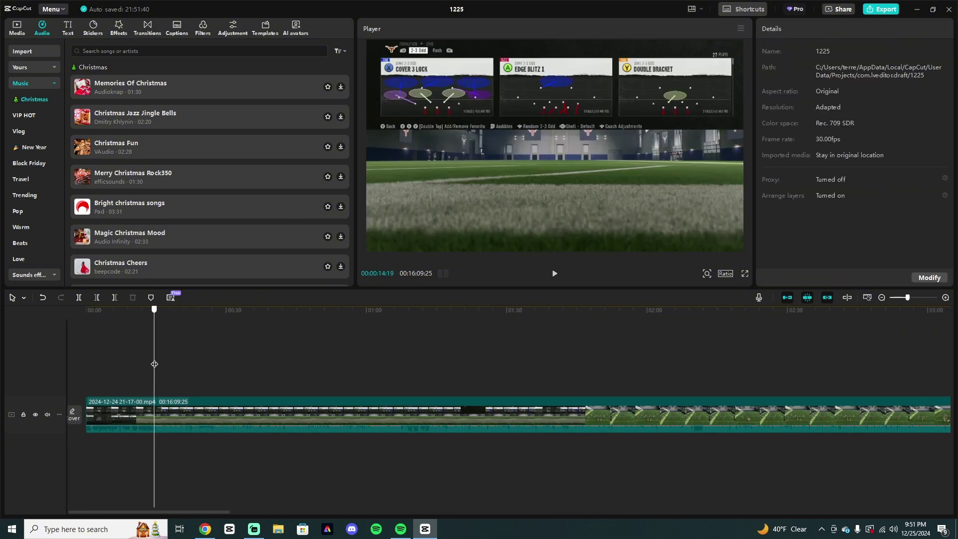
key("b")
left_click(154, 409)
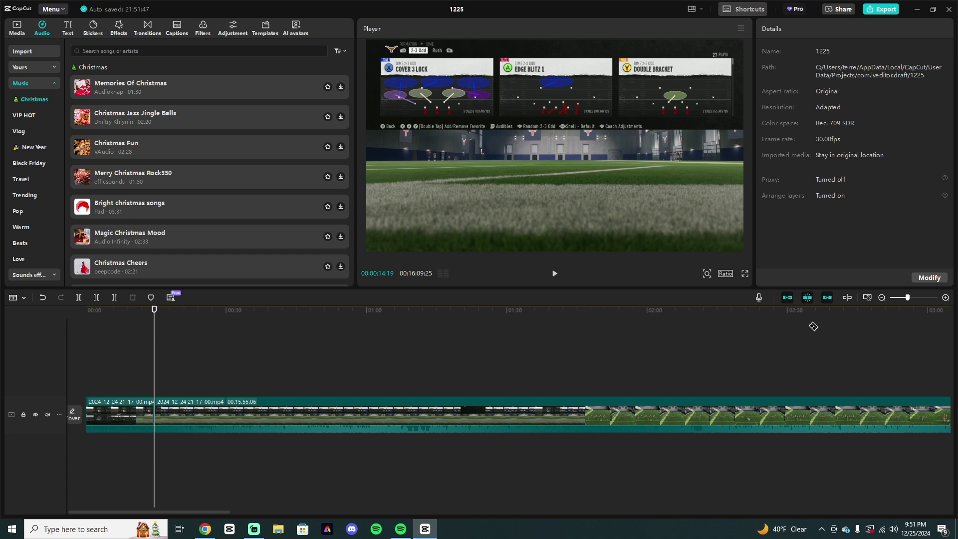
Undo the split and volume increase, and remove the short clip restored at the start of the timeline
left_click(42, 298)
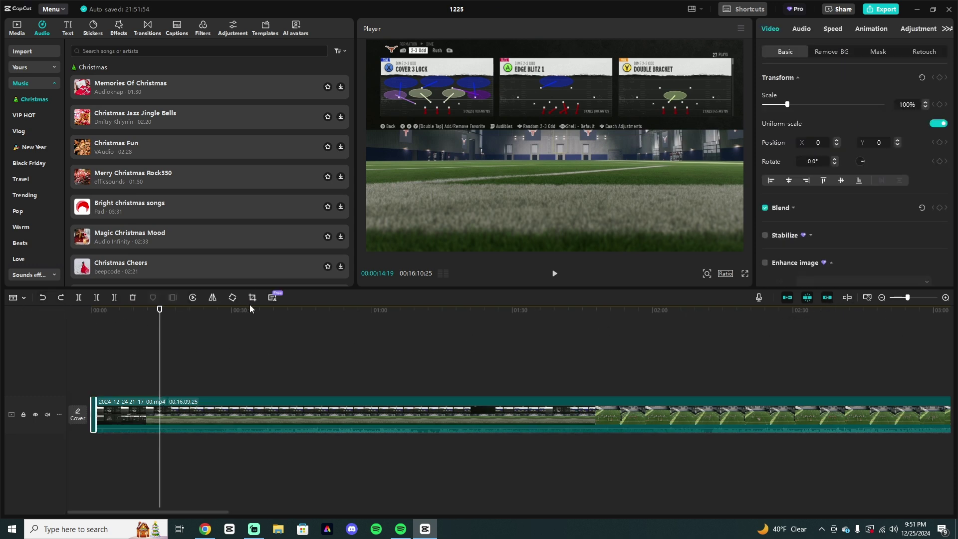
left_click(137, 354)
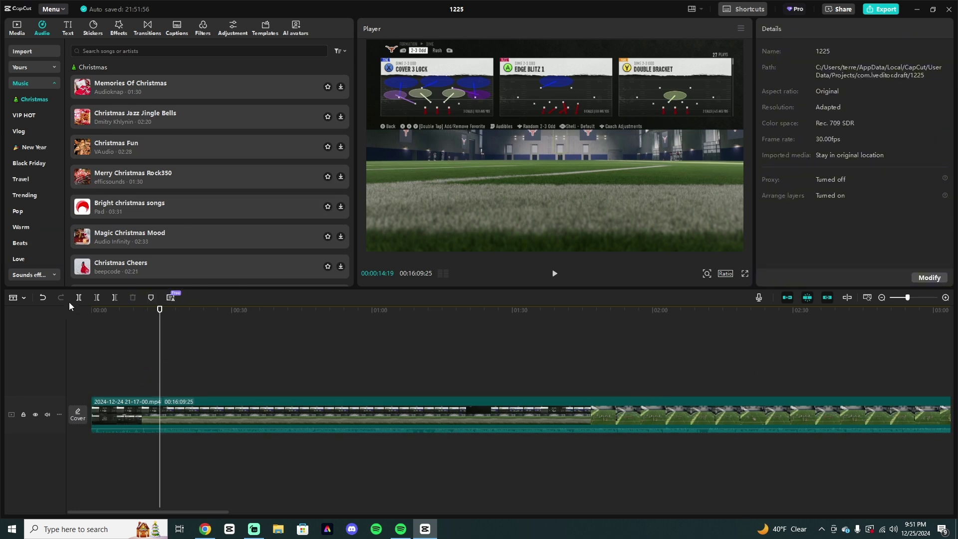
Set the whole gameplay clip's volume to 16.3 dB
key("a")
left_click(364, 412)
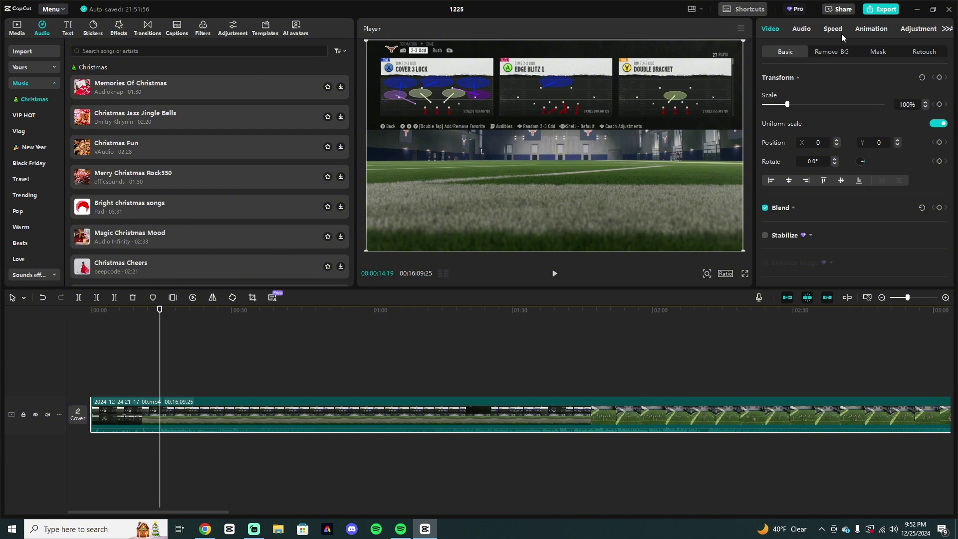
left_click(801, 28)
left_click_drag(852, 105, 879, 105)
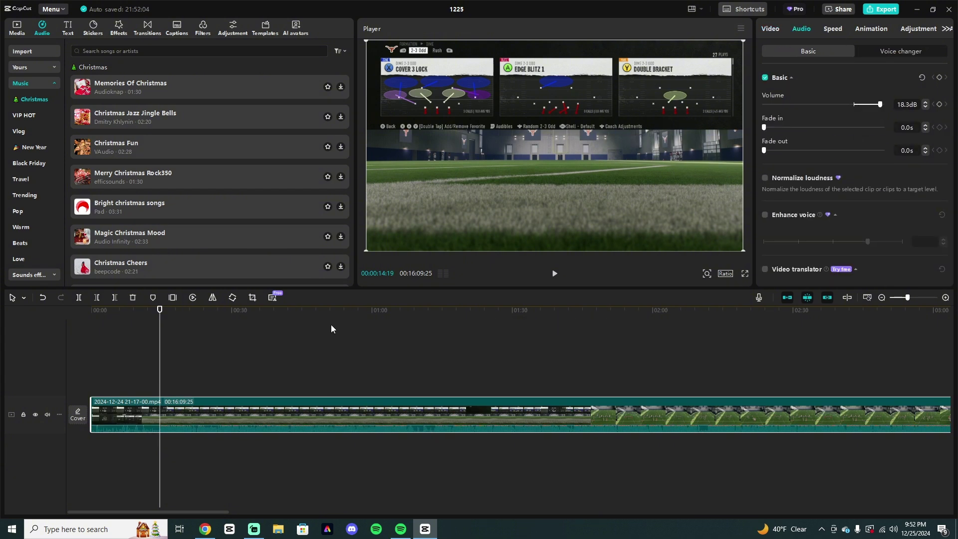
left_click_drag(880, 105, 877, 105)
Split the gameplay clip at 00:00:14:22 with the Split tool
left_click_drag(143, 379, 161, 339)
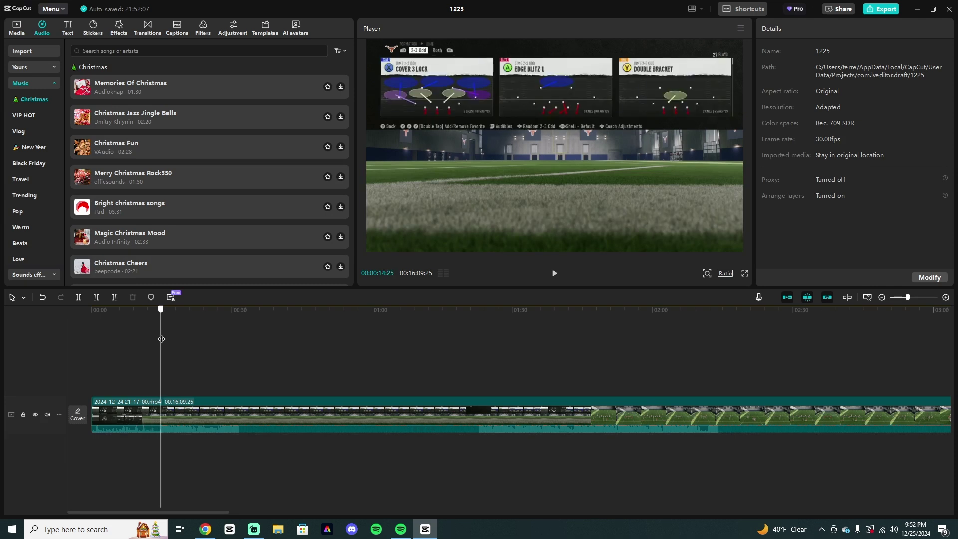
left_click(944, 298)
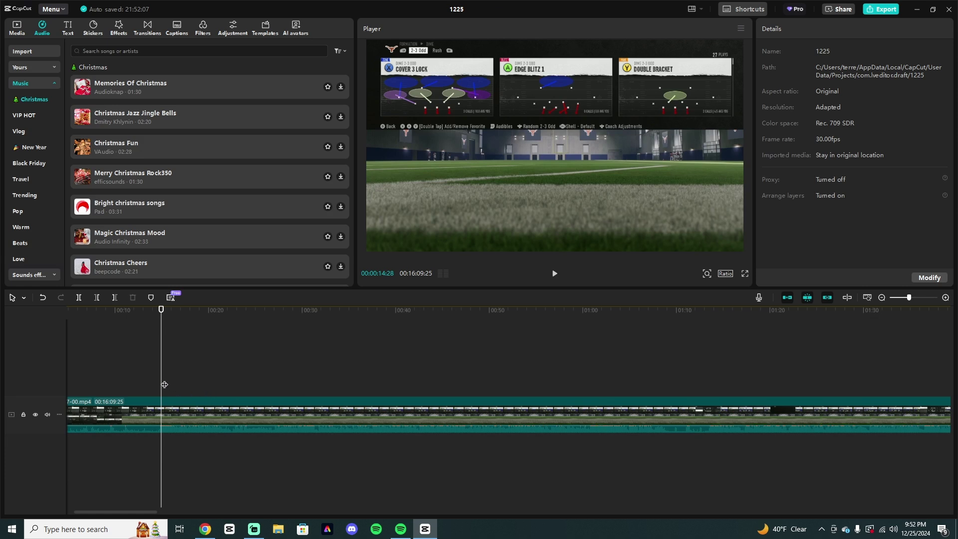
left_click_drag(164, 384, 159, 385)
key("b")
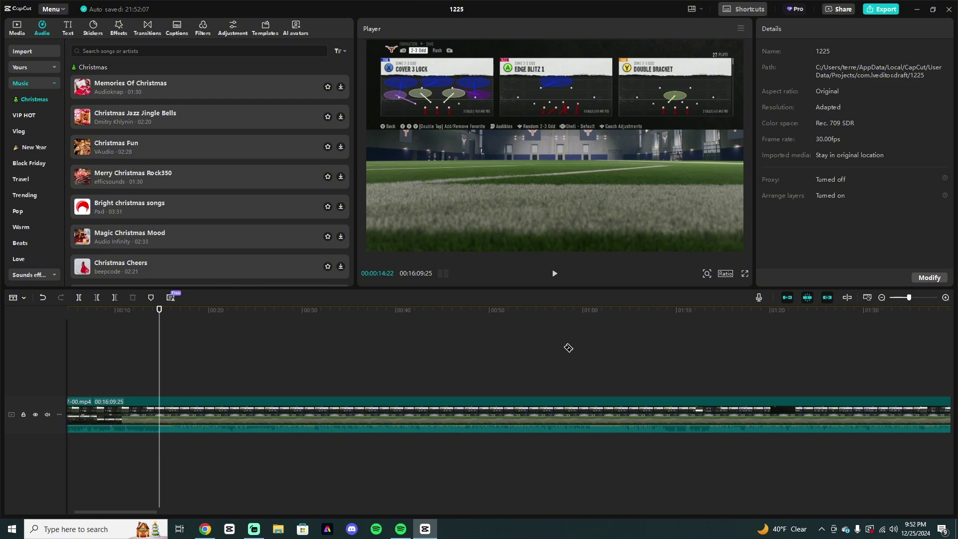
left_click(23, 299)
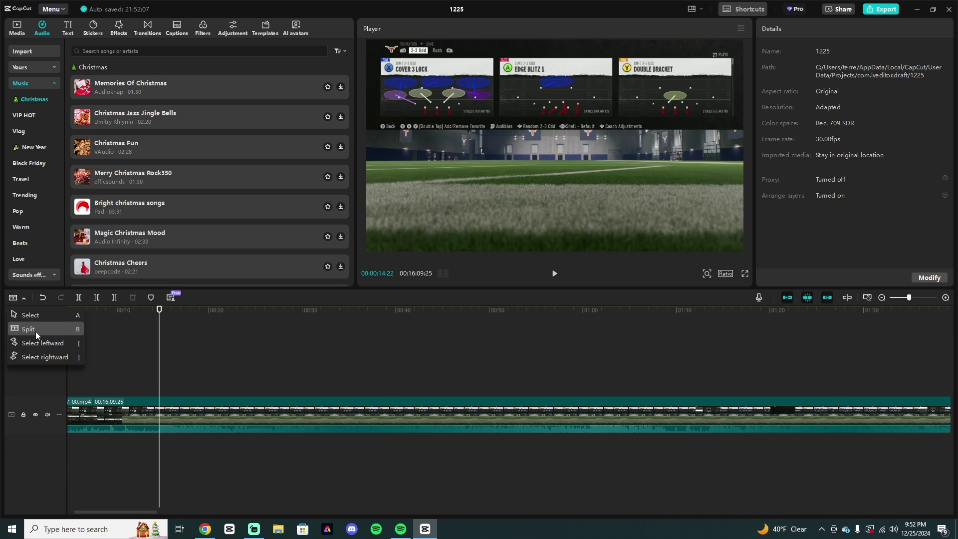
left_click(35, 330)
left_click(158, 424)
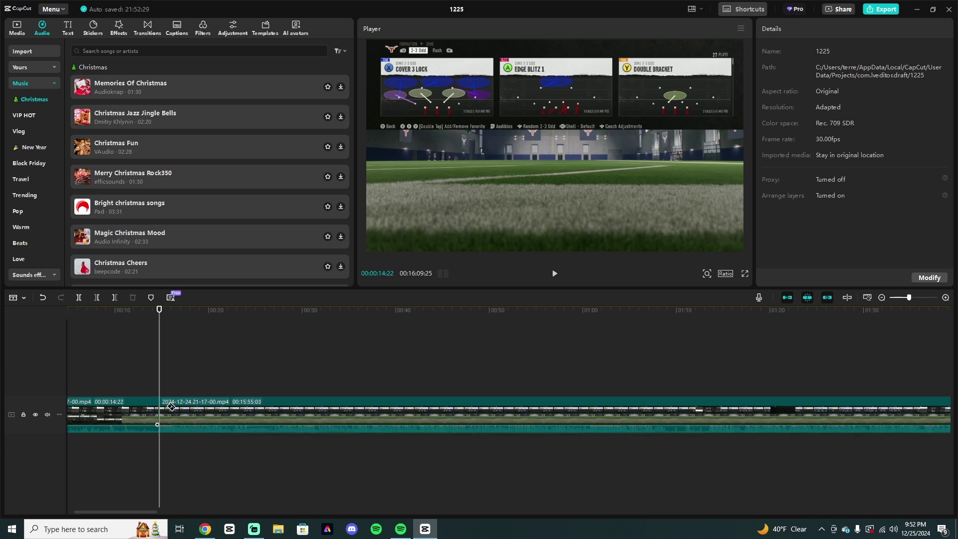
Delete the opening segment of the gameplay clip before the split
left_click(880, 298)
key("a")
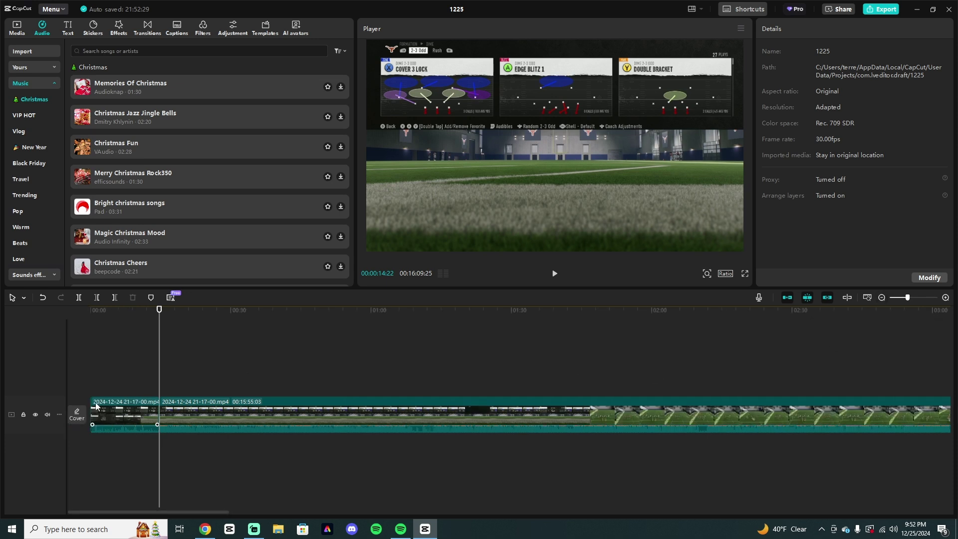
left_click(23, 297)
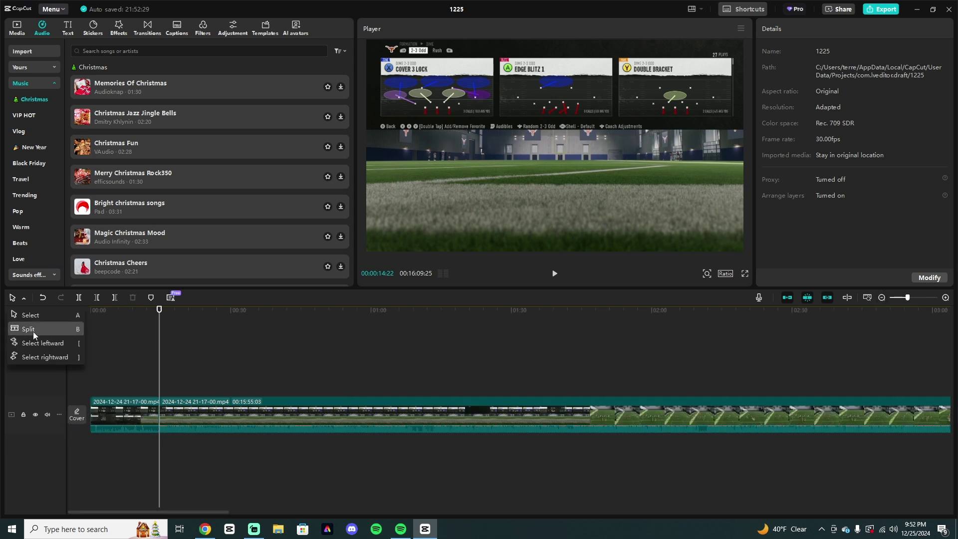
left_click(32, 315)
key("Delete")
Play the trimmed gameplay clip from its start to check the audio level
left_click(206, 378)
left_click_drag(206, 378, 85, 378)
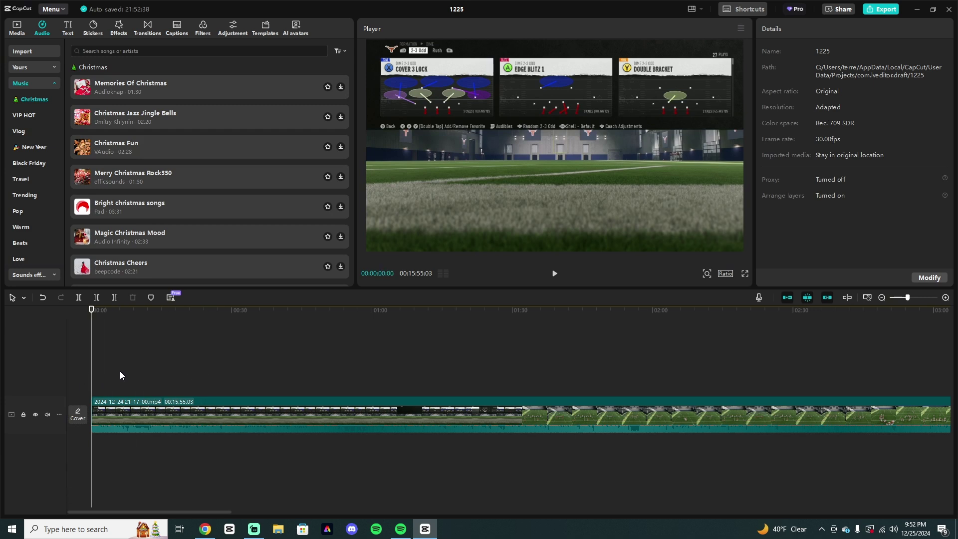
left_click(944, 298)
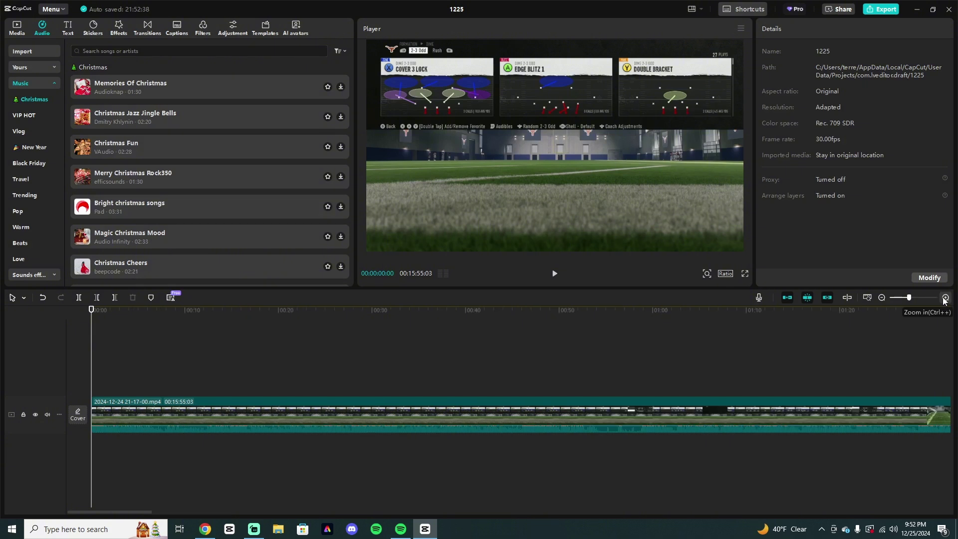
left_click(944, 298)
left_click_drag(197, 400, 46, 354)
key("space")
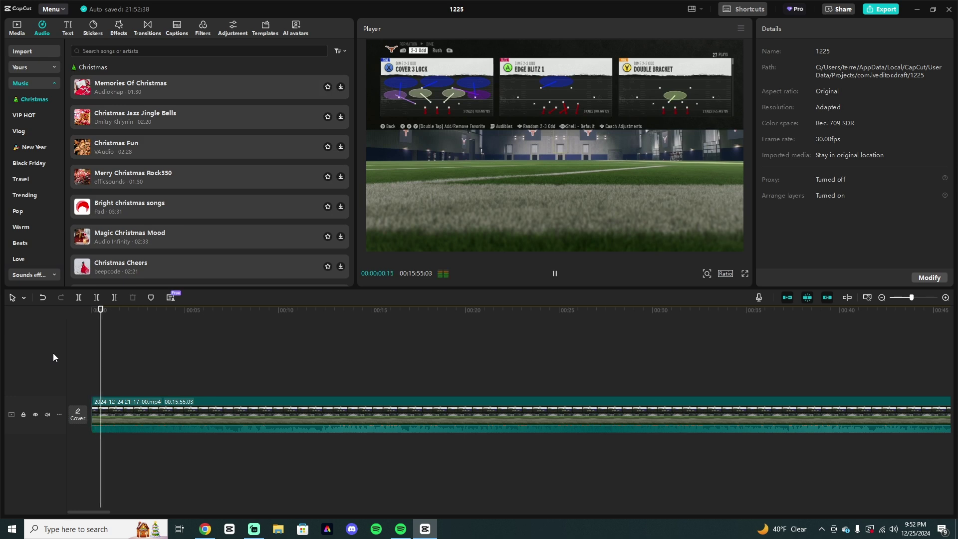
key("space")
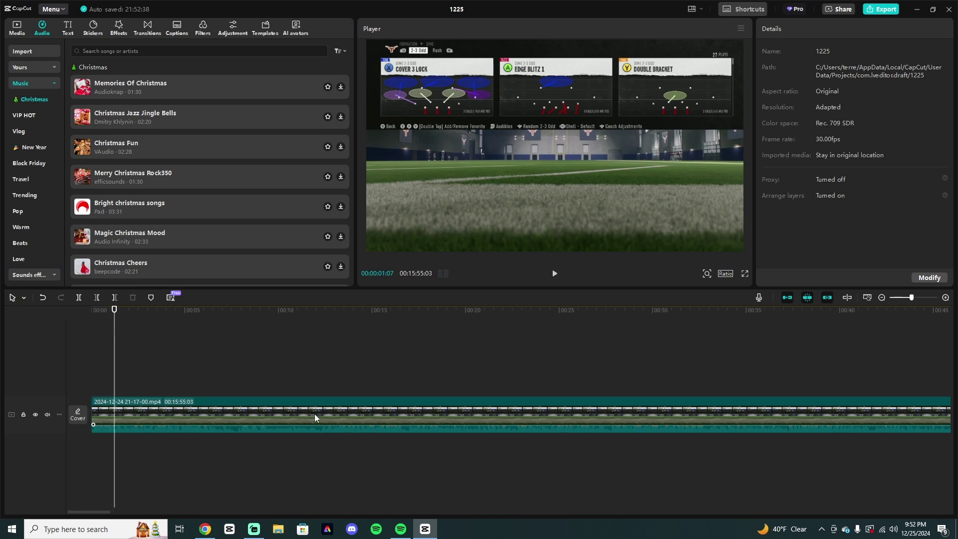
Lower the trimmed gameplay clip's volume to 10.9 dB
left_click(334, 401)
left_click(807, 25)
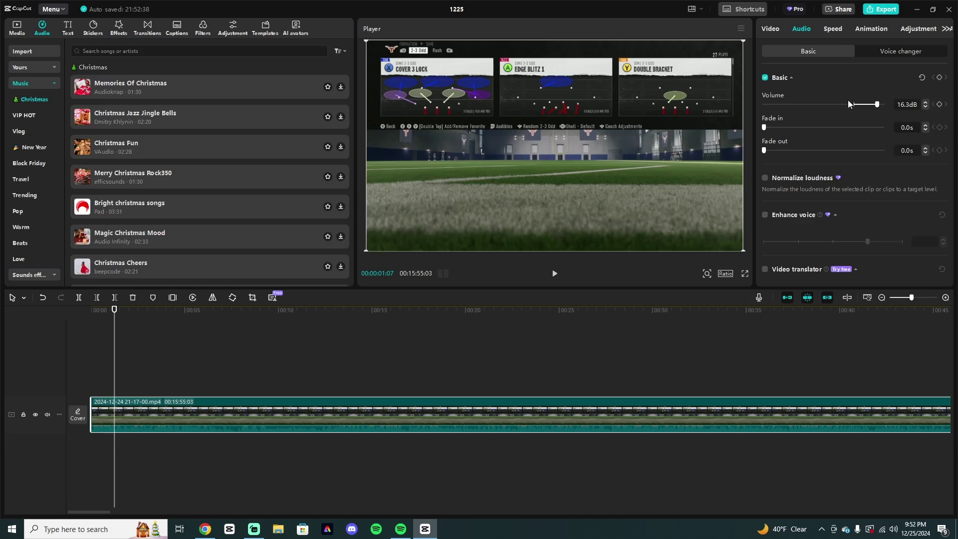
left_click_drag(874, 106, 868, 106)
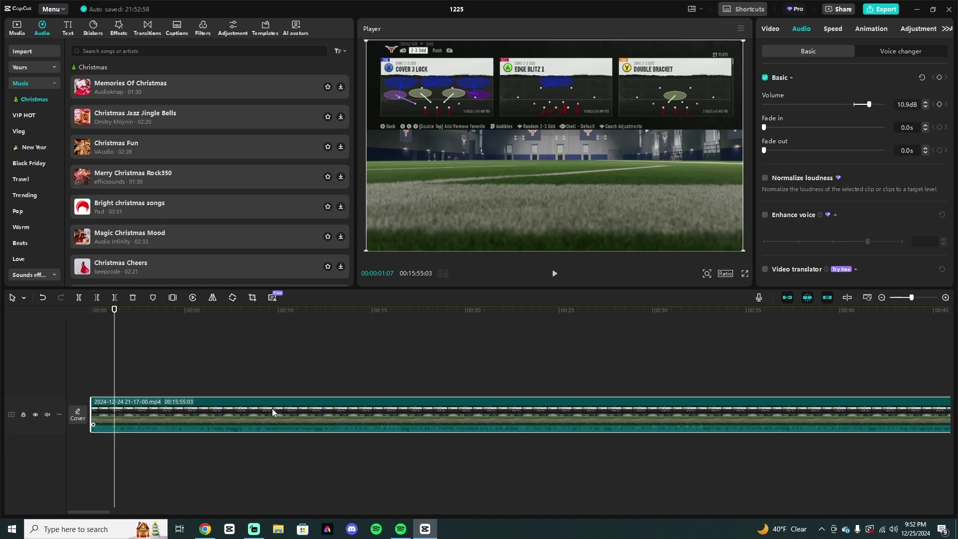
Replay the first second of the timeline to check the clip's adjusted volume on the audio meter
left_click_drag(169, 370, 78, 392)
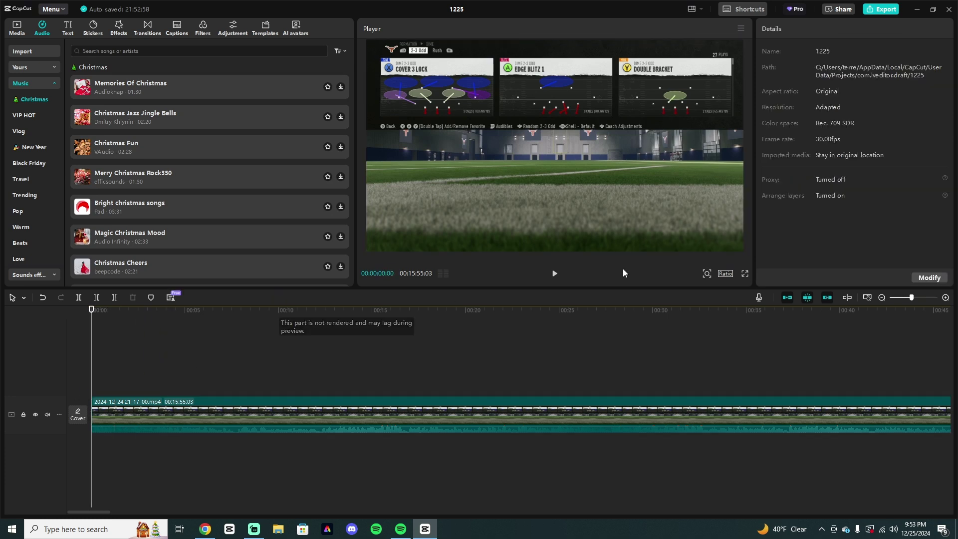
key("space")
key("space")
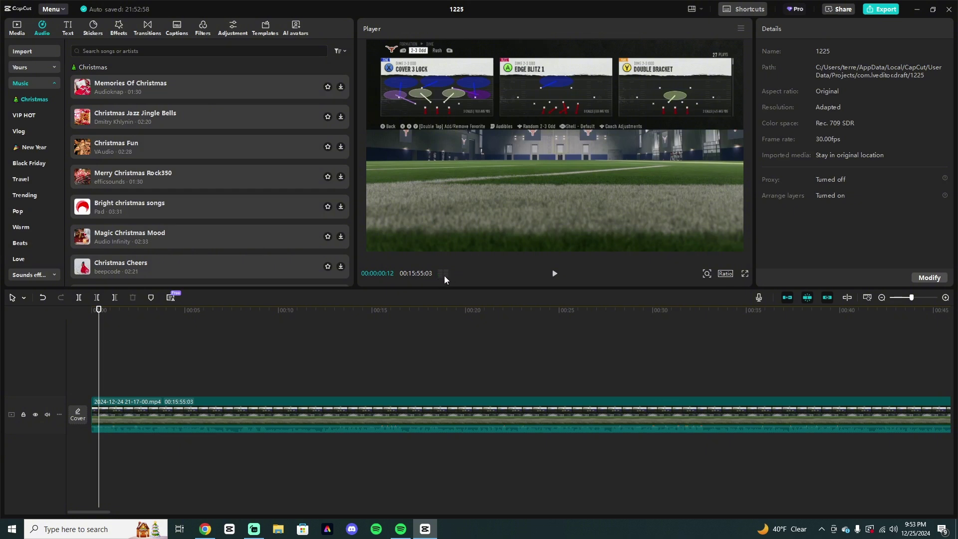
key("space")
key("space")
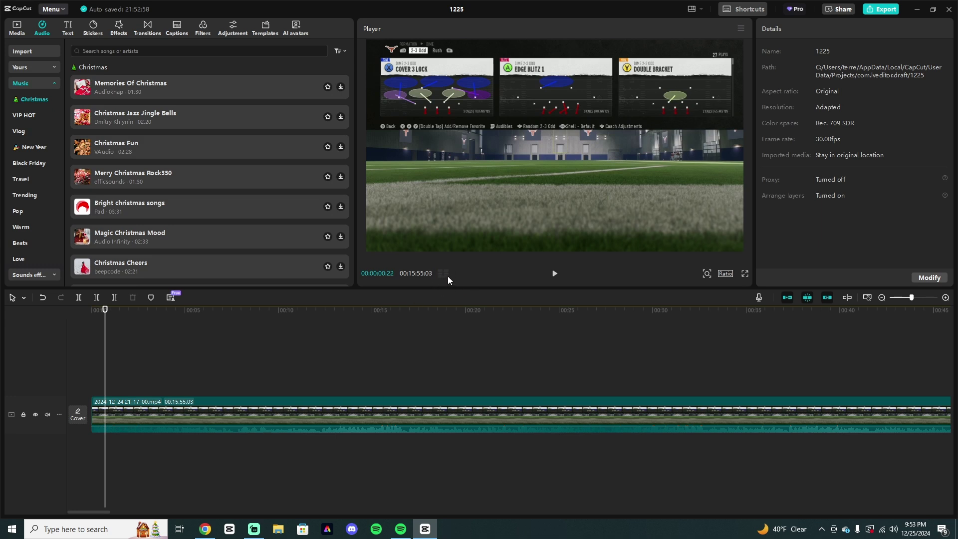
Play the gameplay clip from its start and replay the stretch around 6 seconds to locate the part to cut
left_click(20, 28)
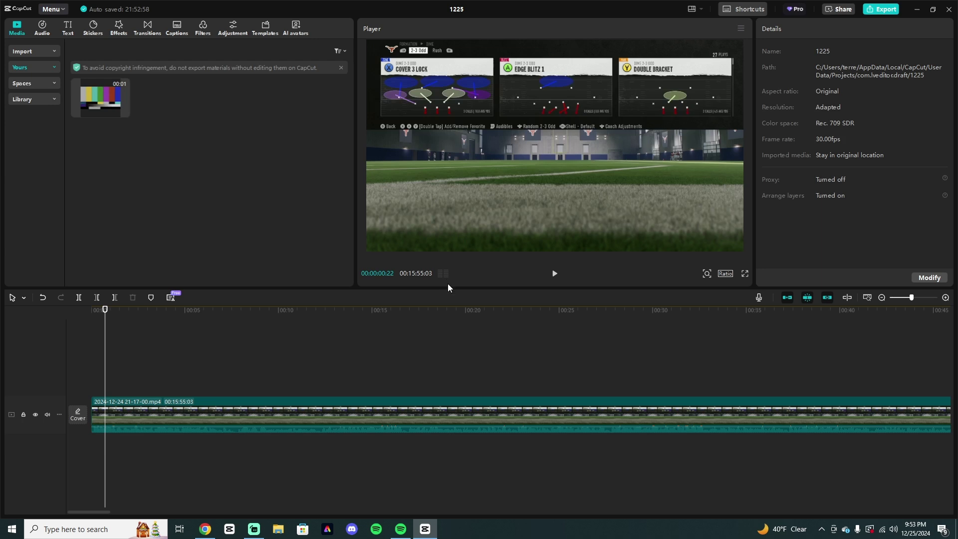
left_click(80, 369)
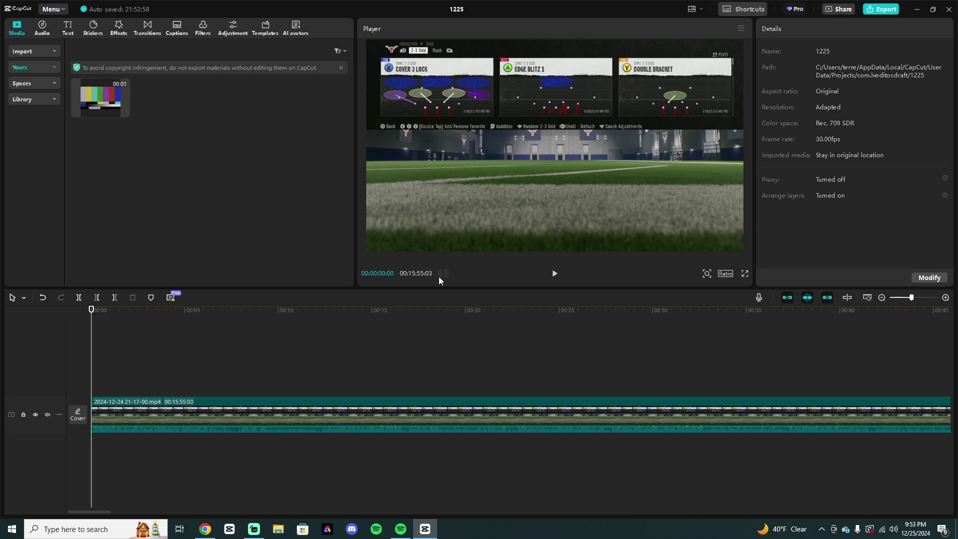
key("space")
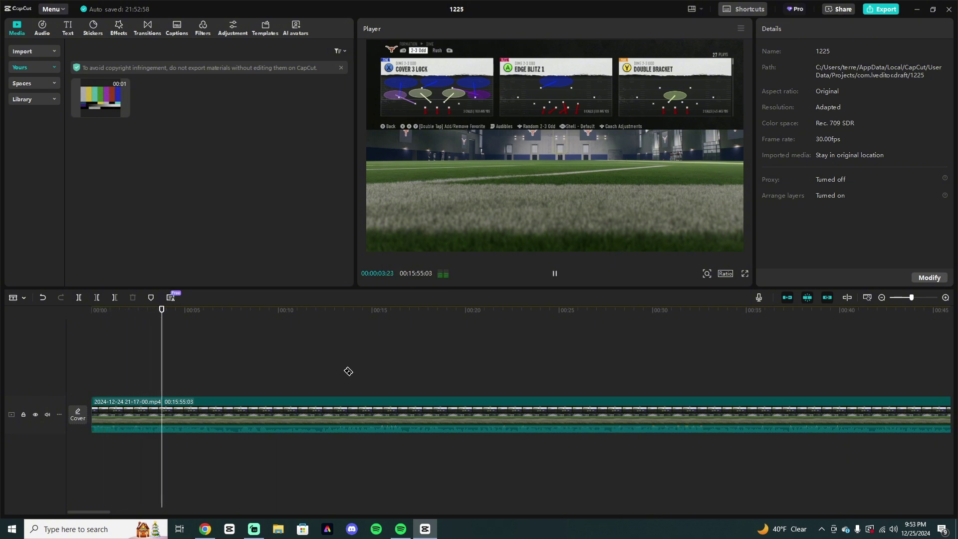
scroll(94, 516, "right", 1)
scroll(94, 516, "right", 3)
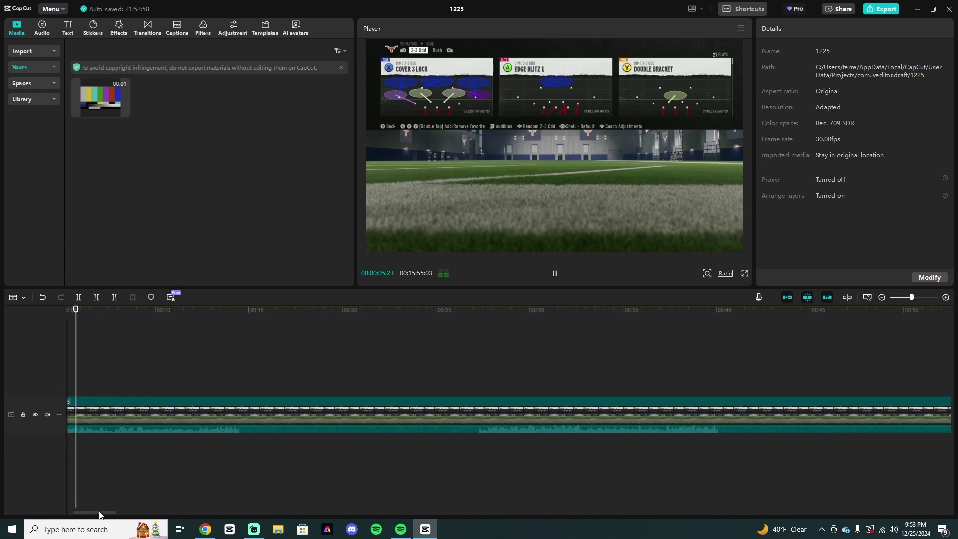
scroll(246, 407, "left", 2)
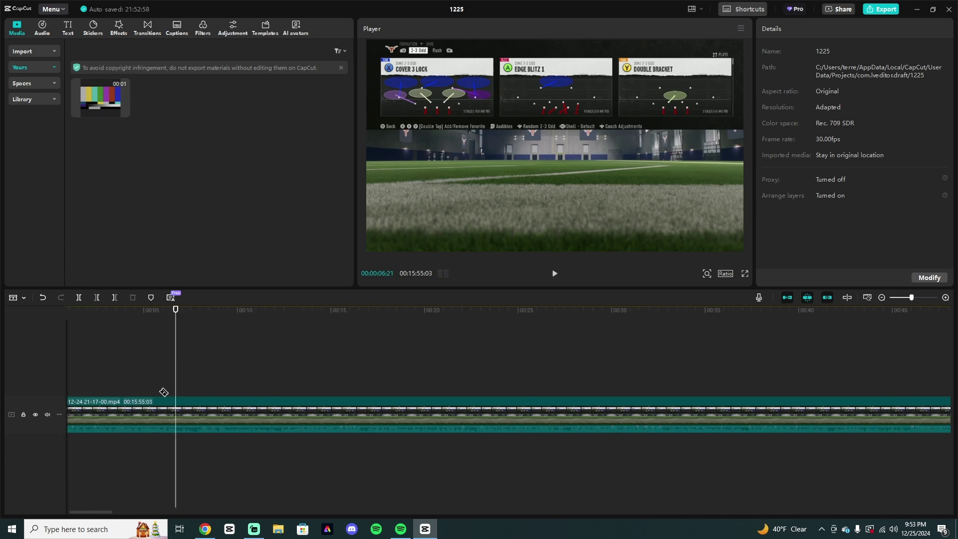
left_click(155, 374)
key("space")
key("space")
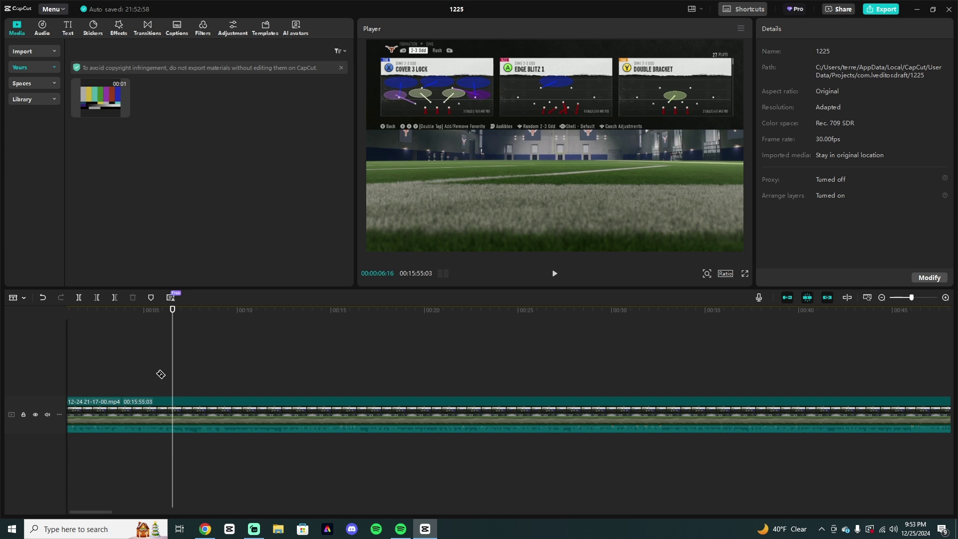
left_click(151, 378)
key("space")
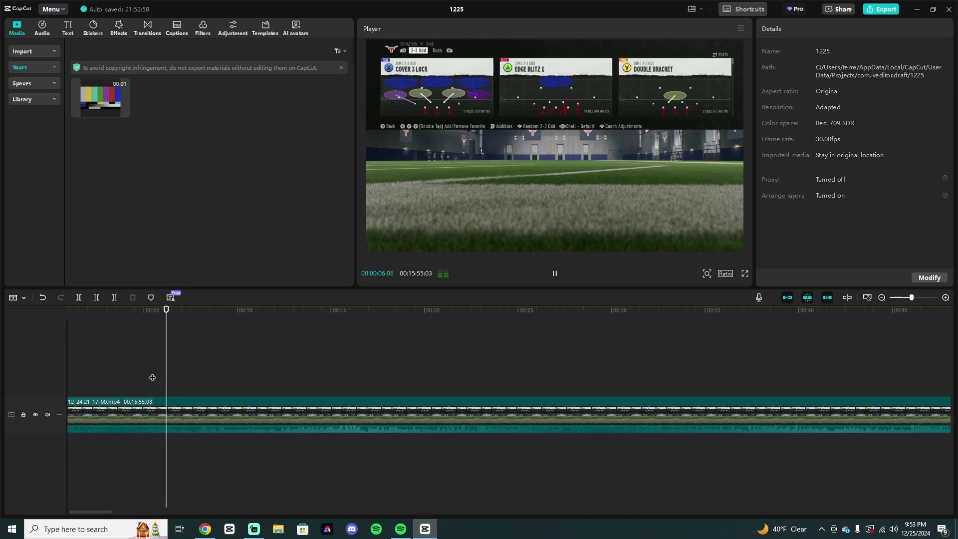
Split the gameplay clip at 00:00:06:25 and again about one second further on, and delete the short piece between the splits
left_click(171, 372)
key("space")
key("ctrl+b")
key("space")
key("space")
key("ctrl+b")
left_click(184, 394)
left_click(190, 402)
key("Delete")
Play the timeline across the new cut and on to about 25 seconds to look for another part to remove
left_click(148, 380)
key("space")
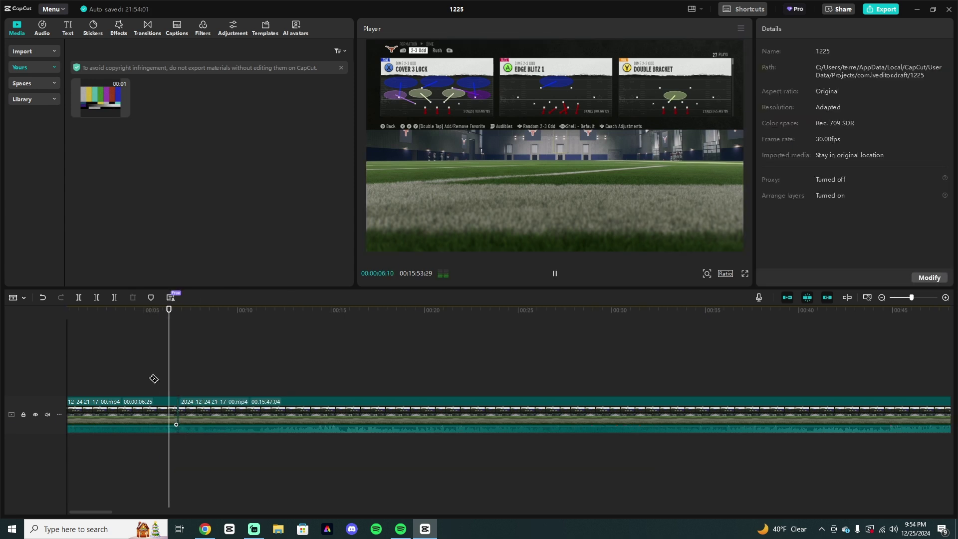
left_click_drag(106, 512, 109, 518)
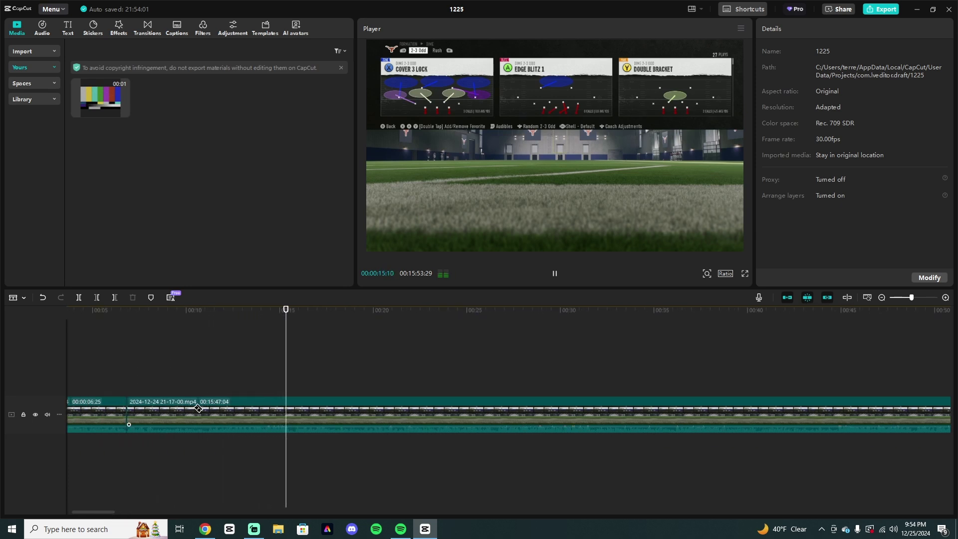
left_click_drag(106, 513, 122, 511)
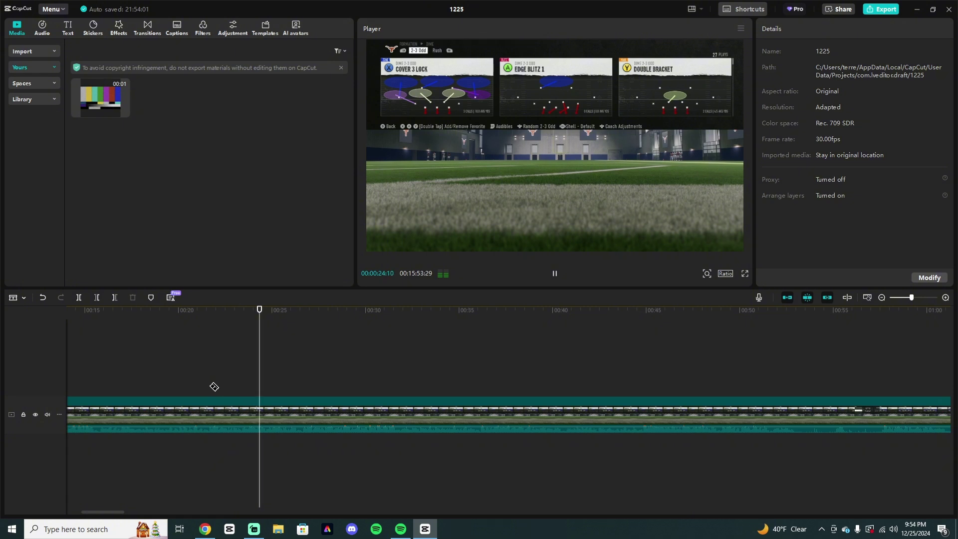
key("space")
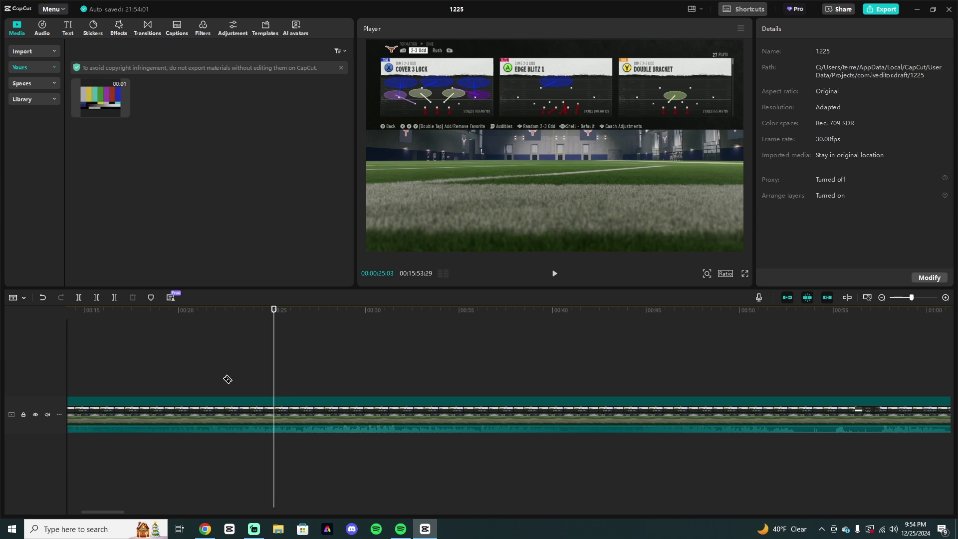
Split the gameplay clip at 00:00:25:03 and 00:00:26:03, and delete the one-second piece between the splits
left_click(274, 413)
key("space")
key("space")
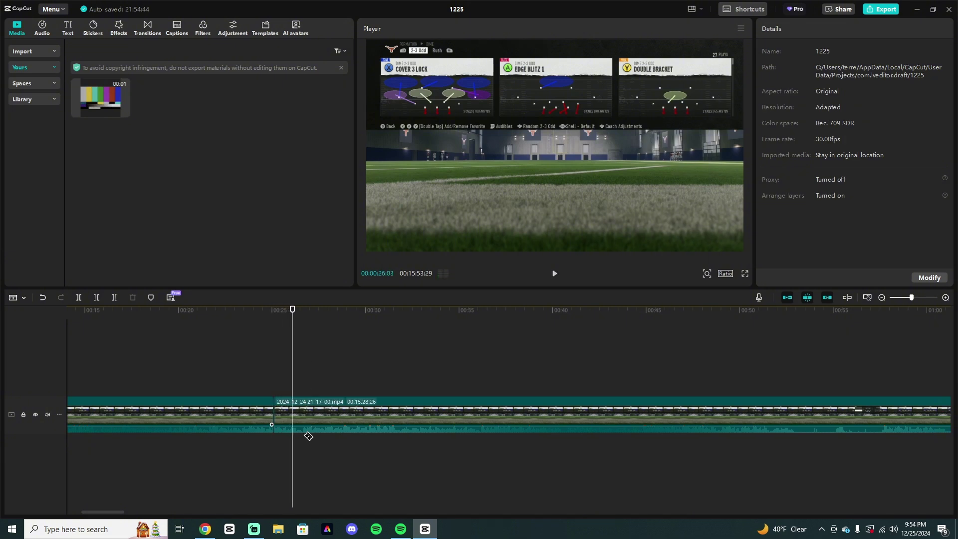
left_click(293, 415)
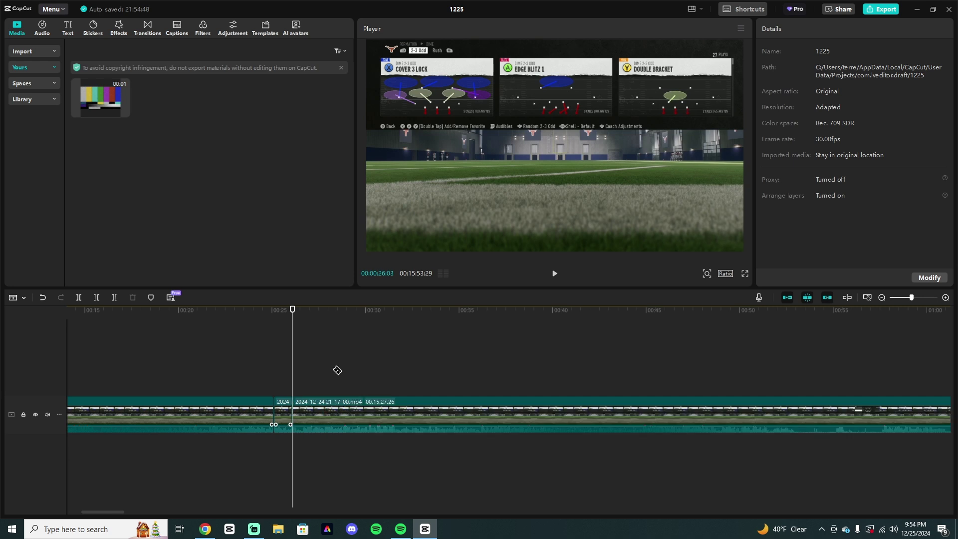
left_click(303, 382)
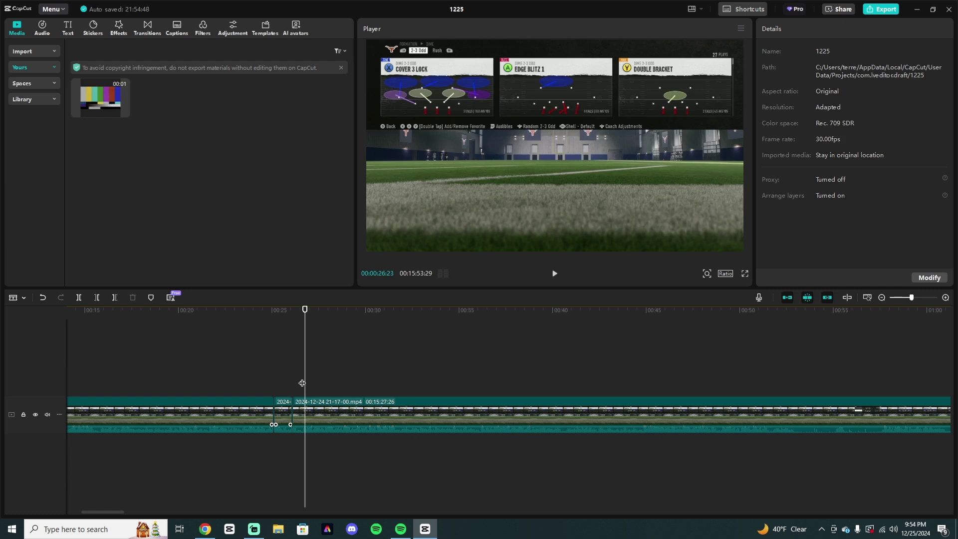
left_click(286, 415)
key("Delete")
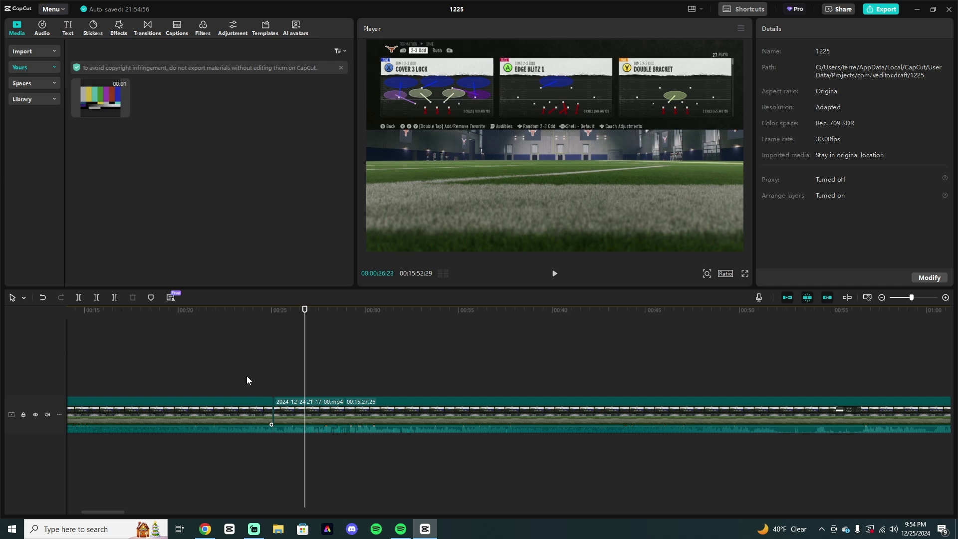
Undo the last deletion and both splits around 25 seconds in the gameplay clip
left_click(42, 298)
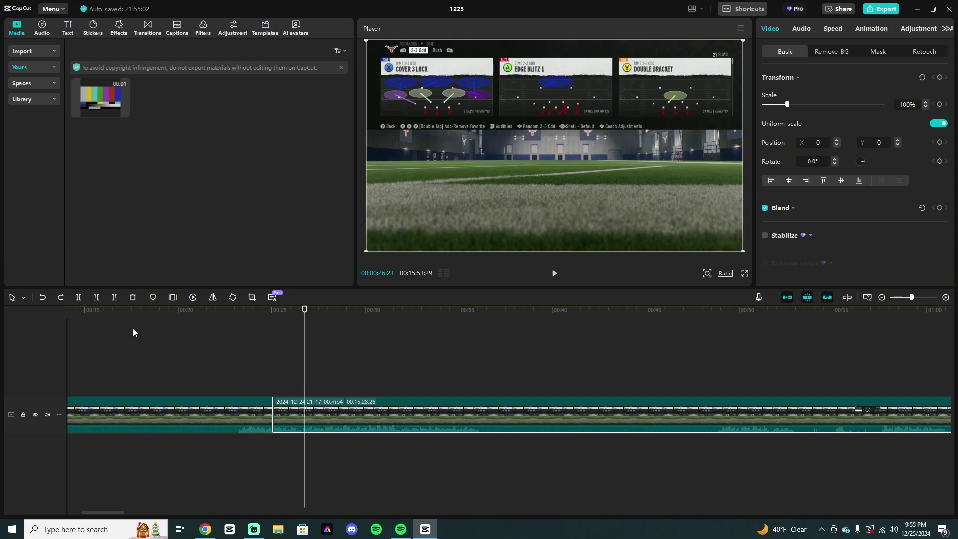
left_click(246, 364)
left_click(261, 378)
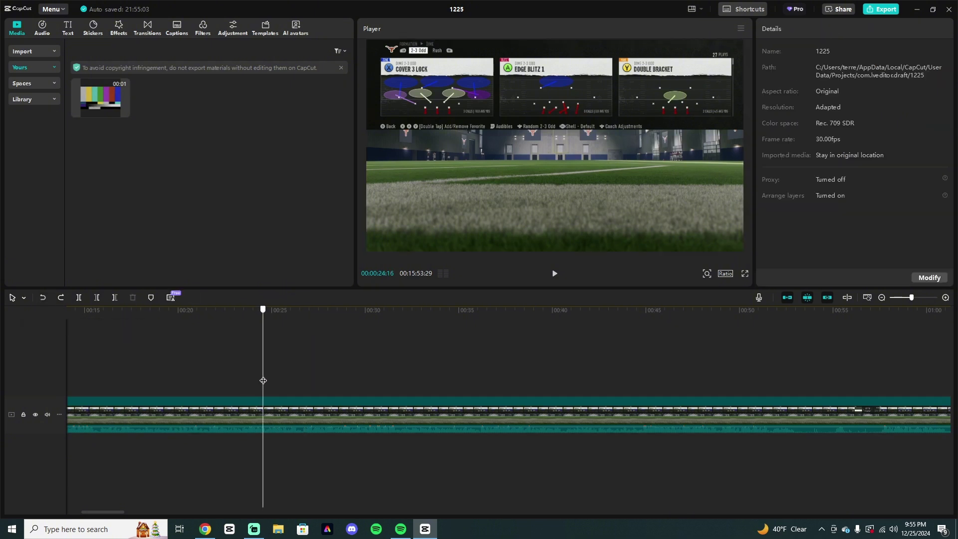
Browse the audio library's music, audio extraction, favorites and sound effect categories
left_click(48, 35)
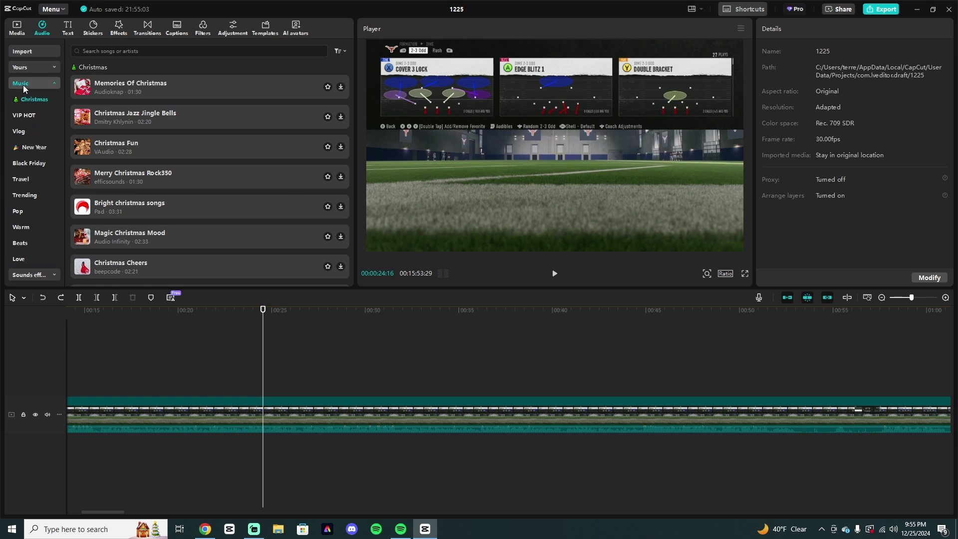
left_click(23, 85)
left_click(32, 49)
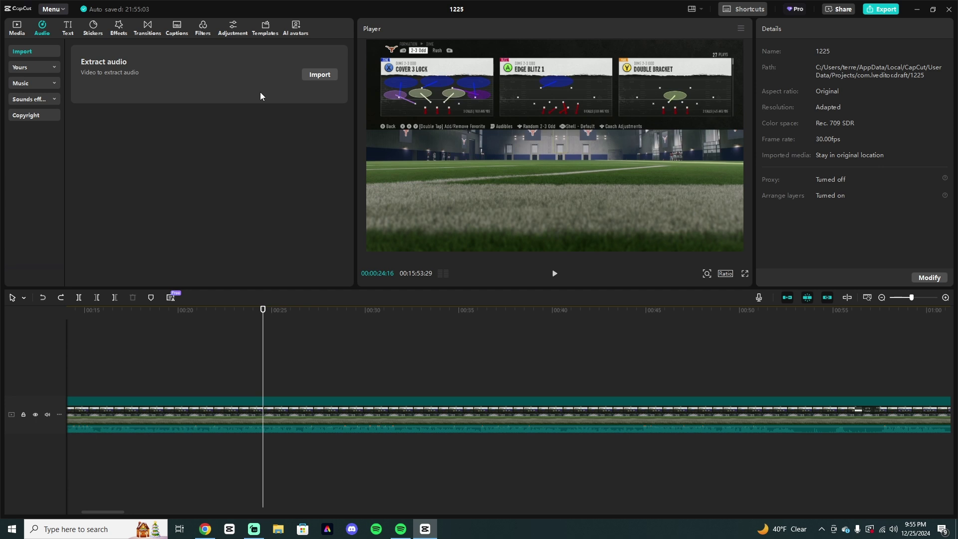
left_click(13, 69)
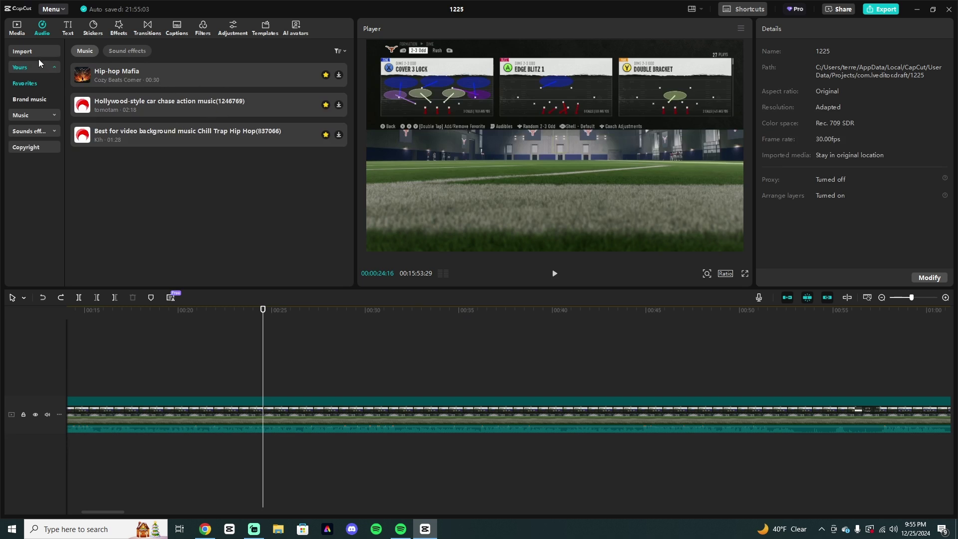
left_click(45, 130)
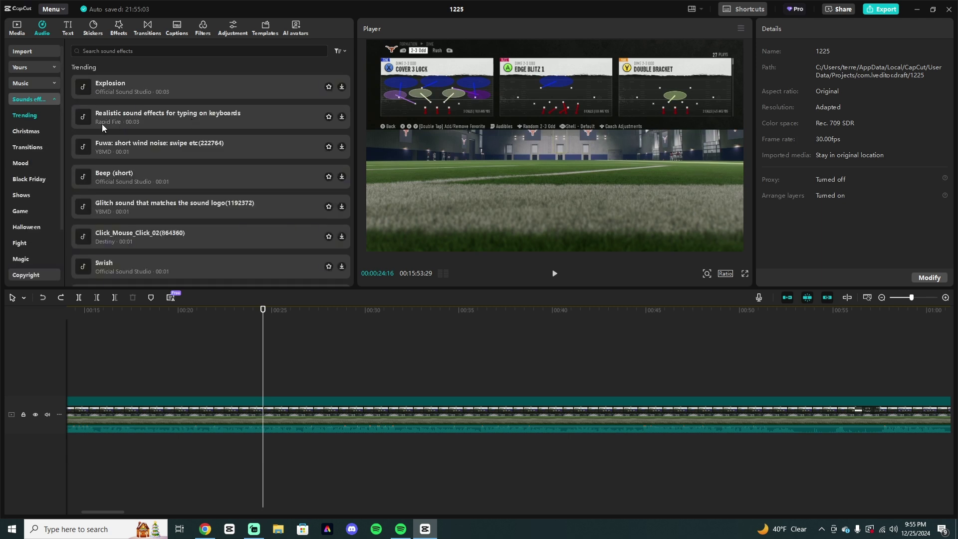
scroll(32, 213, "down", 3)
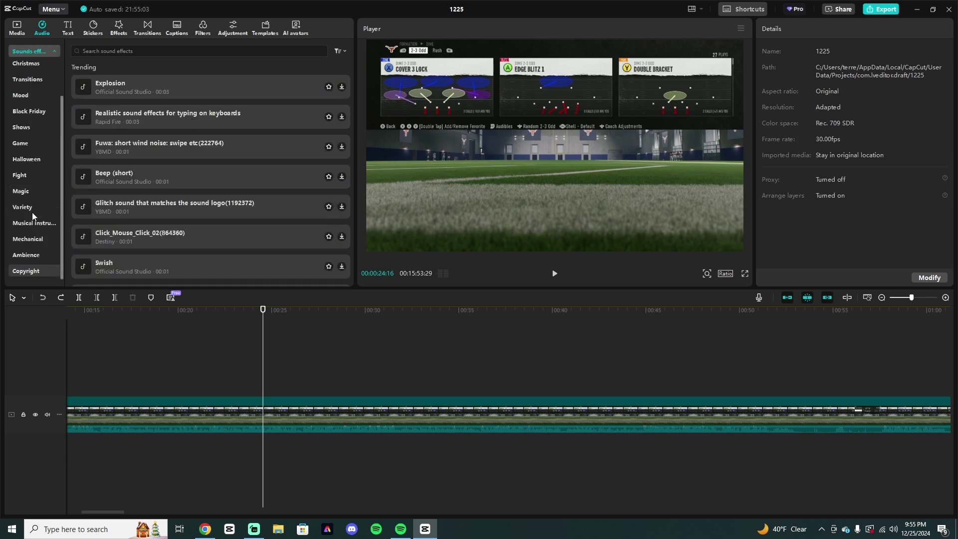
scroll(28, 211, "up", 3)
left_click(20, 67)
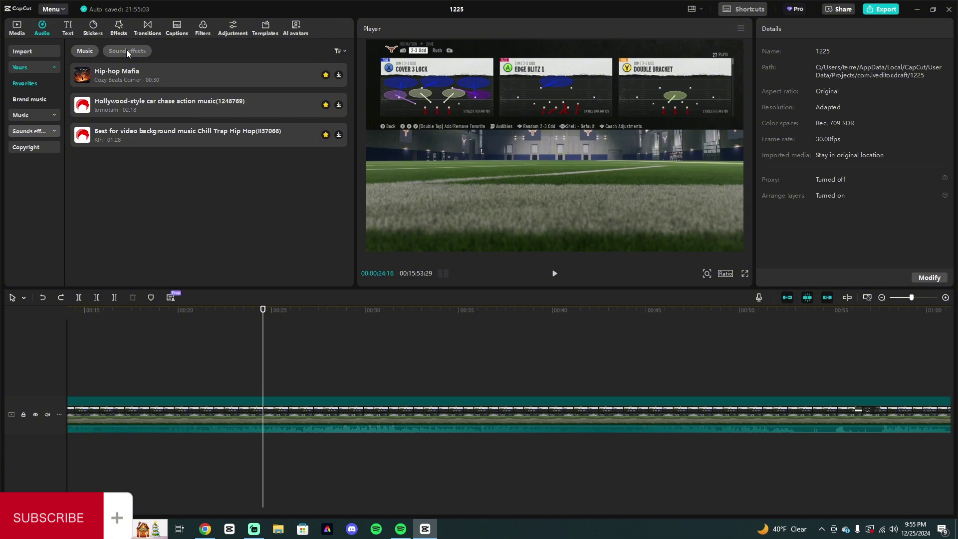
Preview the favorite sound effects Bell ding and I'm surprised, den sounds when I emphasize it! sound of(863204)
left_click(127, 50)
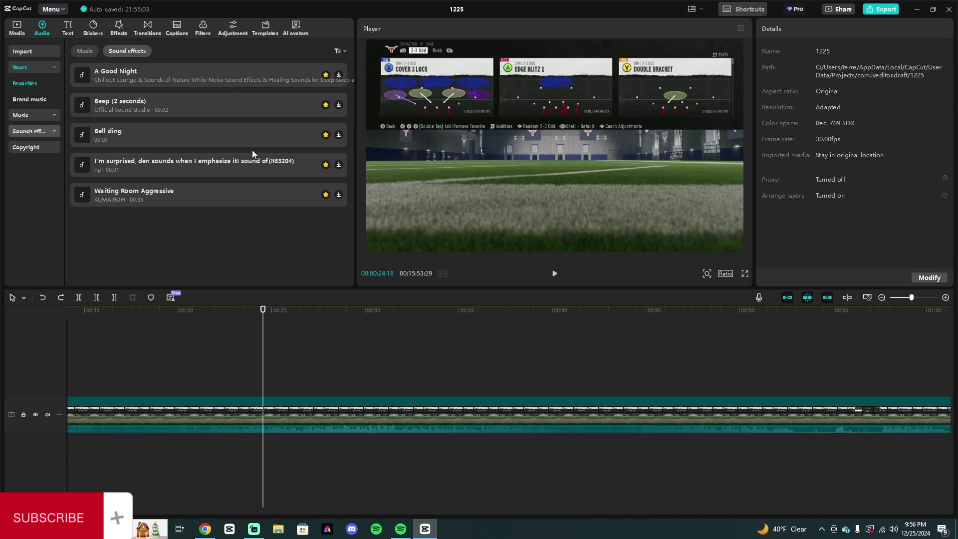
left_click(226, 138)
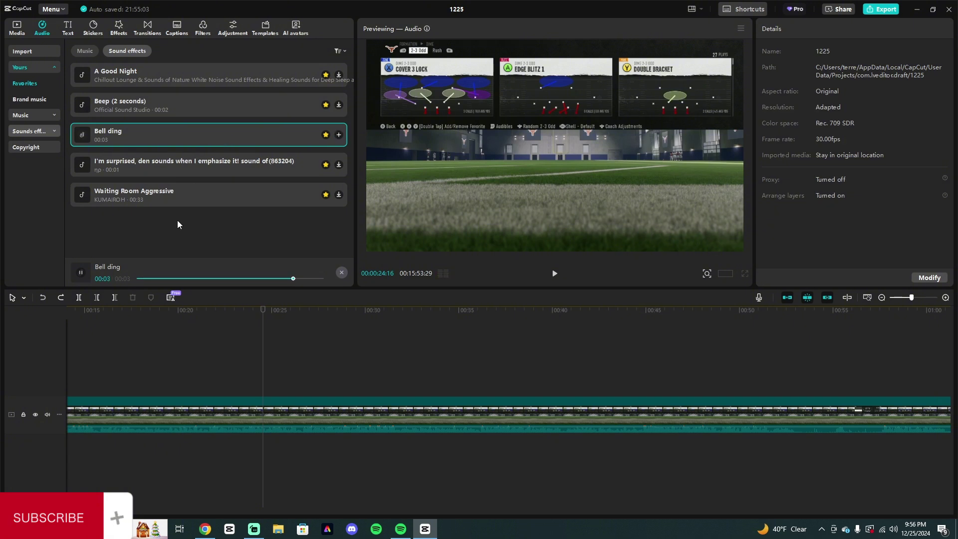
left_click(172, 165)
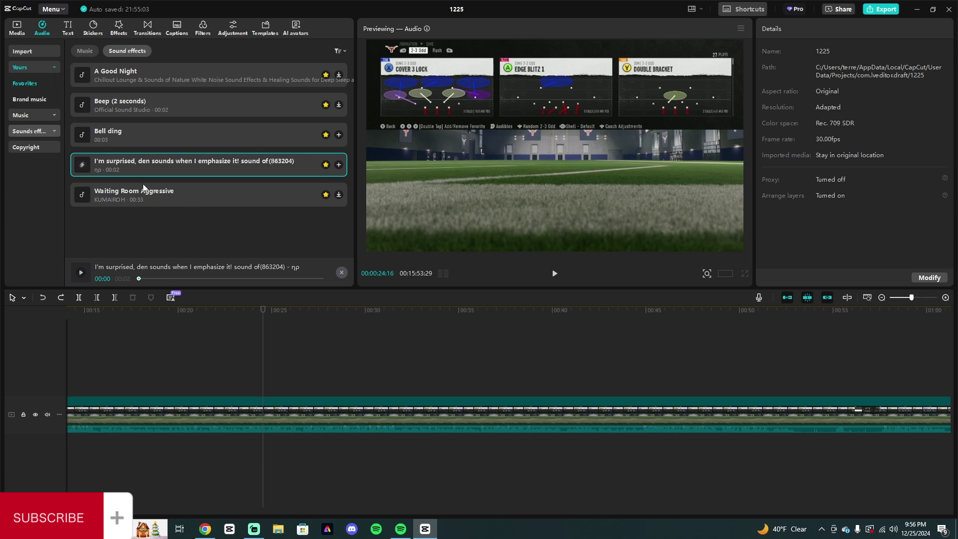
Add the favorite track Best for video background music Chill Trap Hip Hop(837066) below the gameplay clip at about 16 seconds, with volume -17.6 dB
left_click(73, 52)
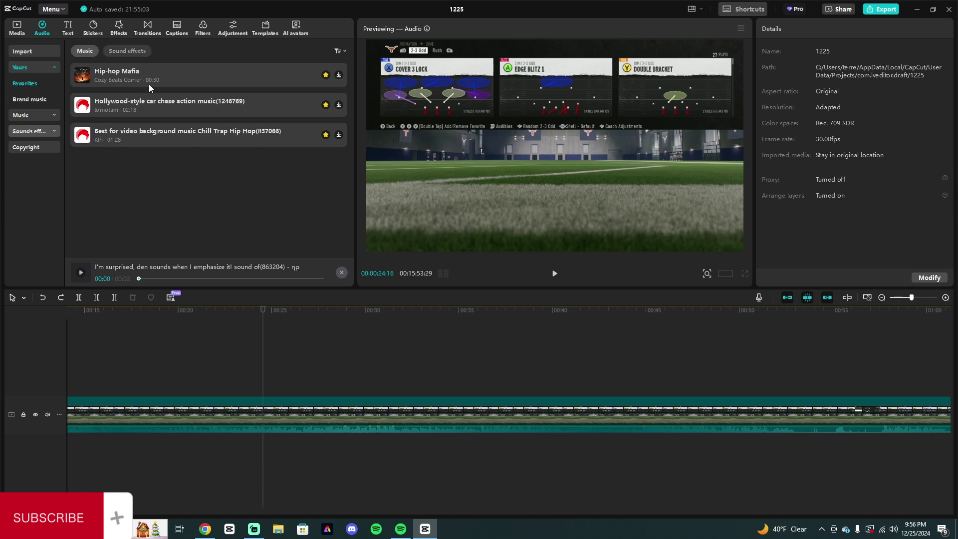
left_click_drag(150, 132, 129, 450)
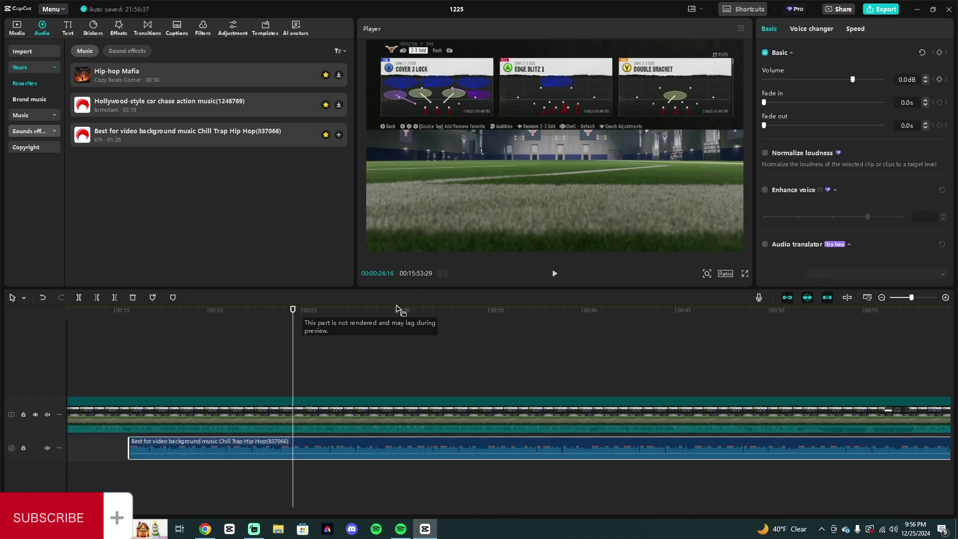
left_click_drag(852, 79, 826, 81)
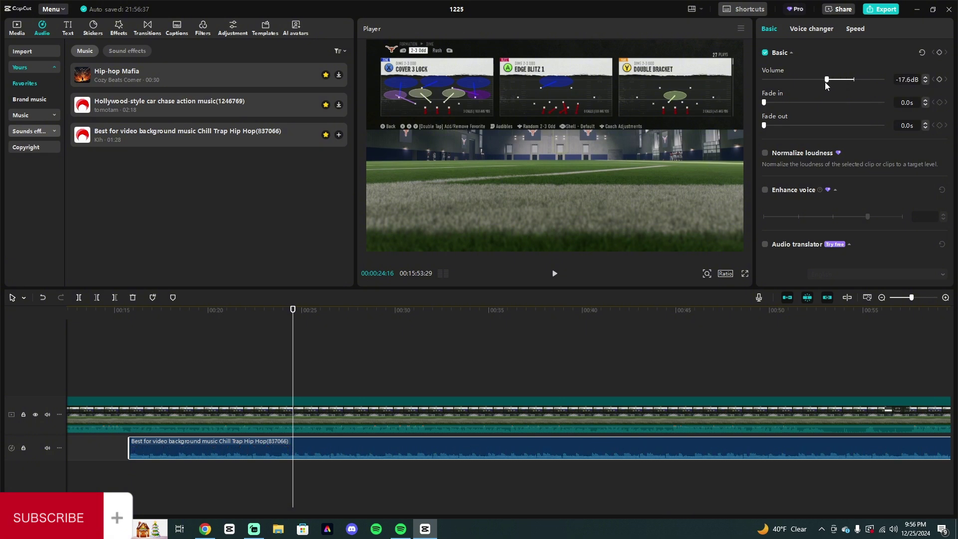
Play the timeline from about 21 seconds to hear the background music, and delete the music clip
left_click(223, 371)
key("space")
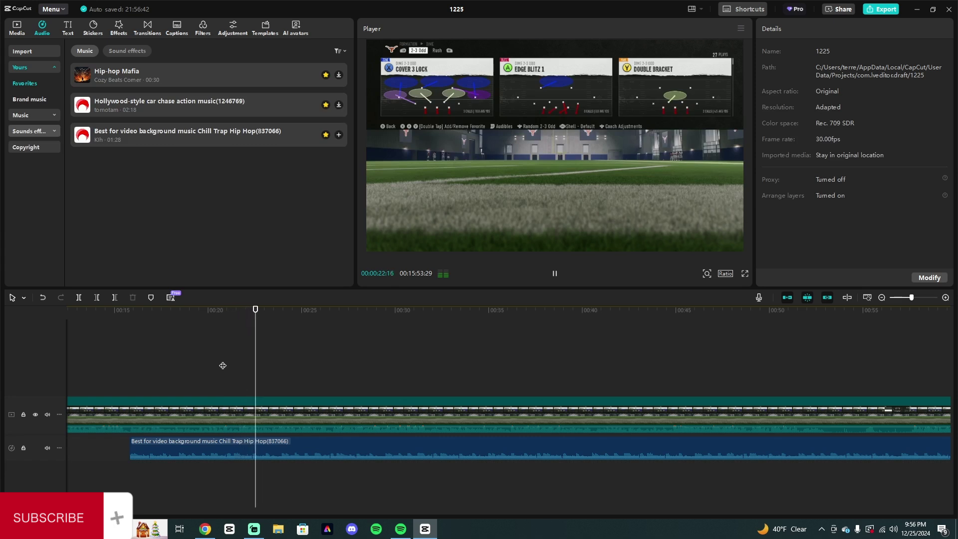
key("space")
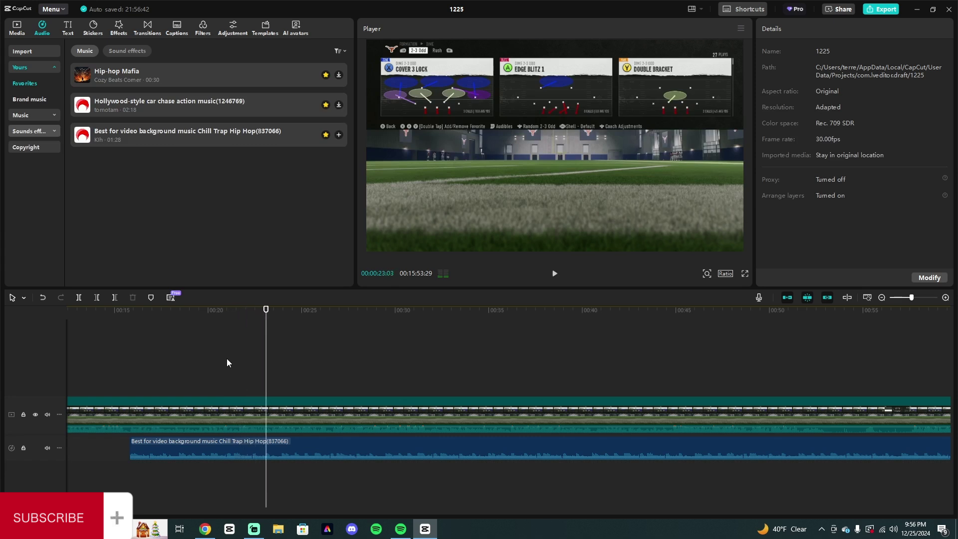
left_click(351, 439)
key("Delete")
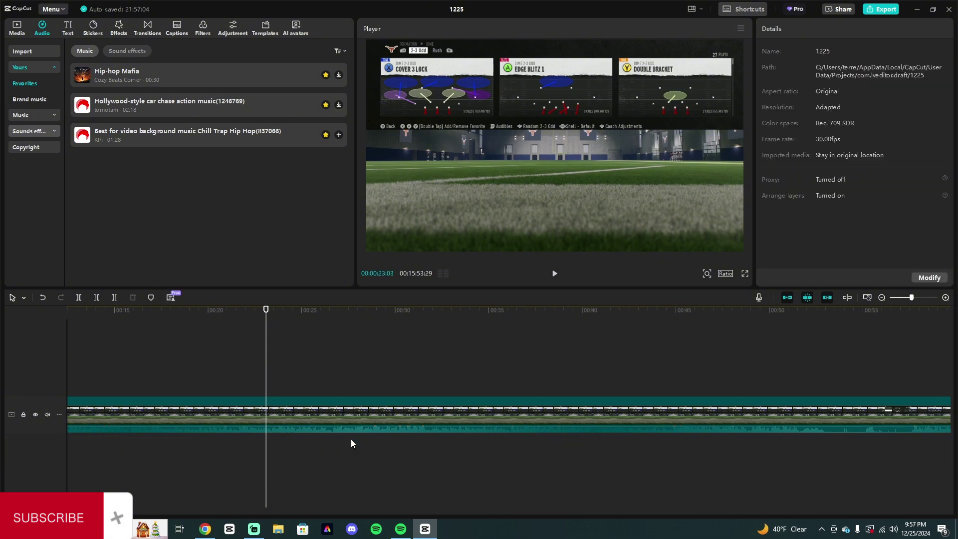
Add a default text clip above the gameplay clip at 00:00:23:03 and show the frame at 00:00:24:23
left_click(67, 27)
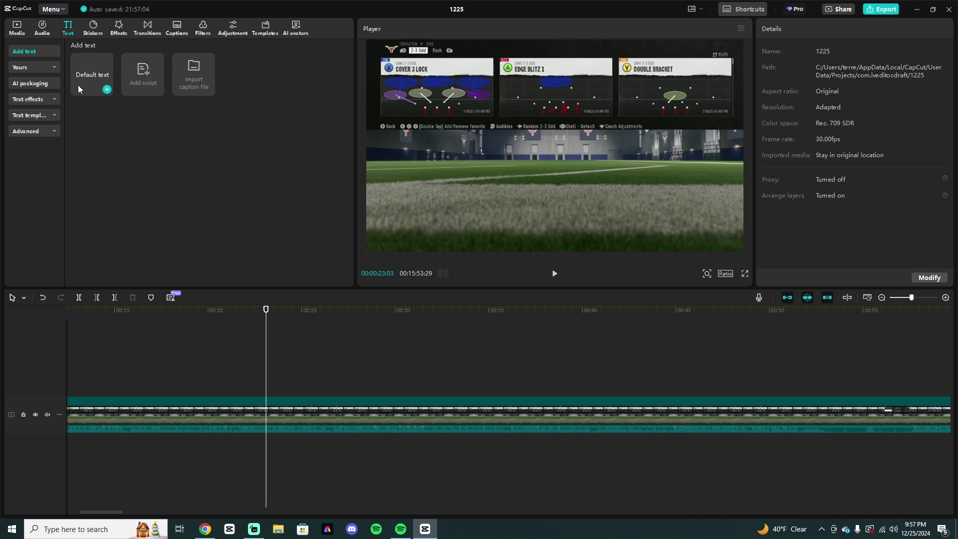
left_click_drag(105, 88, 265, 380)
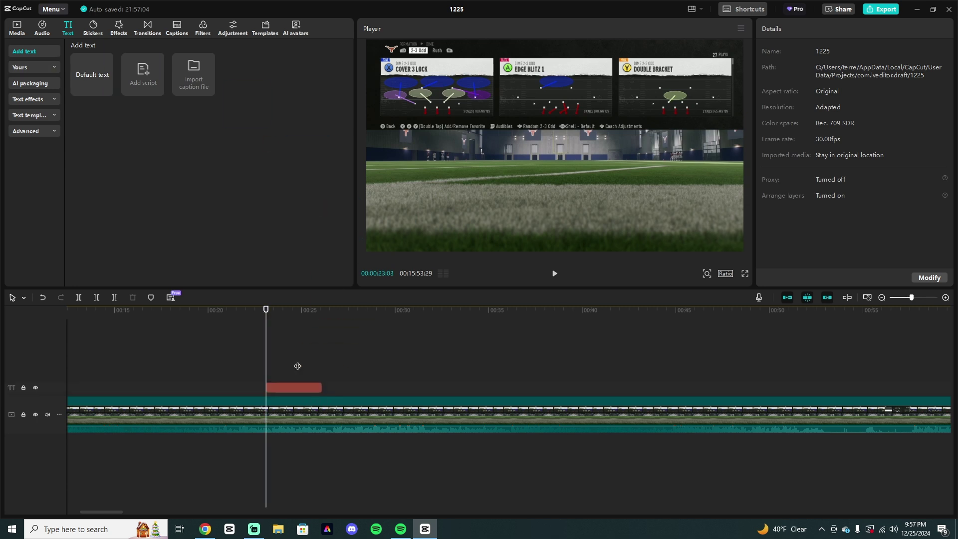
left_click(297, 373)
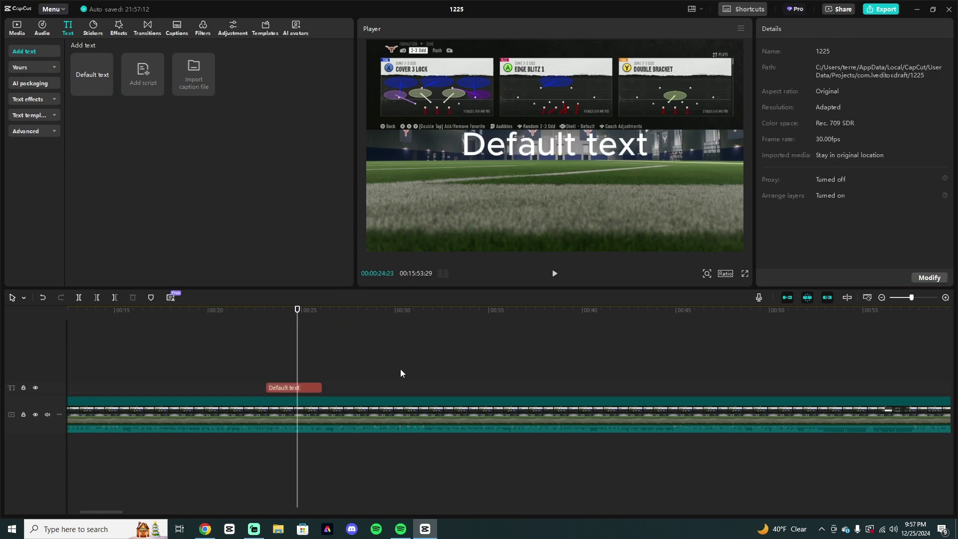
Try the Snow…ring entrance animation on the default text clip near 23 seconds, and delete the clip
left_click(298, 387)
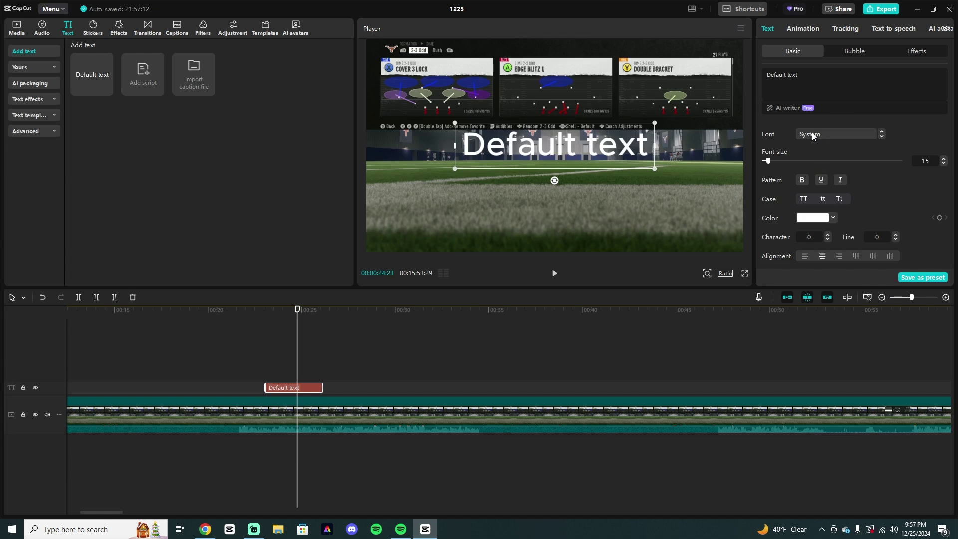
scroll(841, 154, "down", 6)
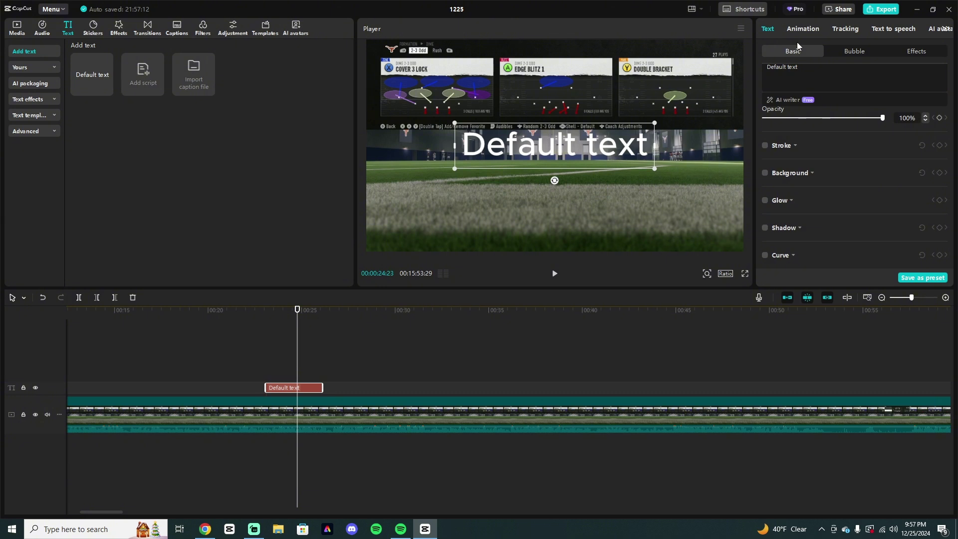
left_click(802, 28)
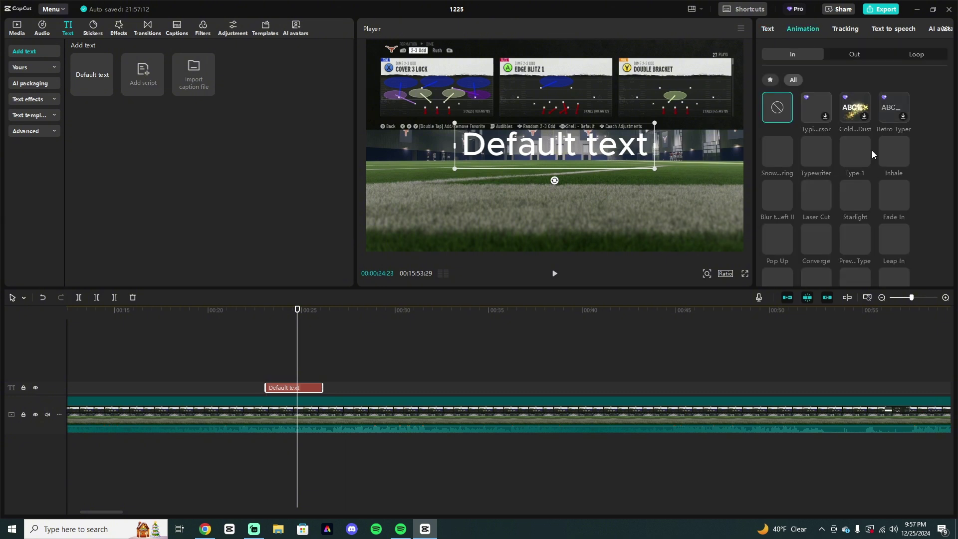
left_click(890, 105)
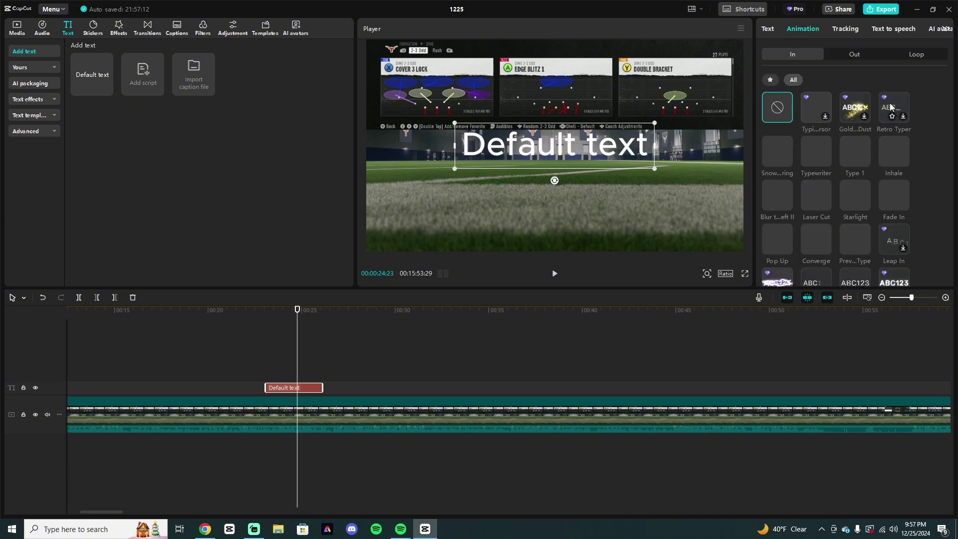
left_click(782, 147)
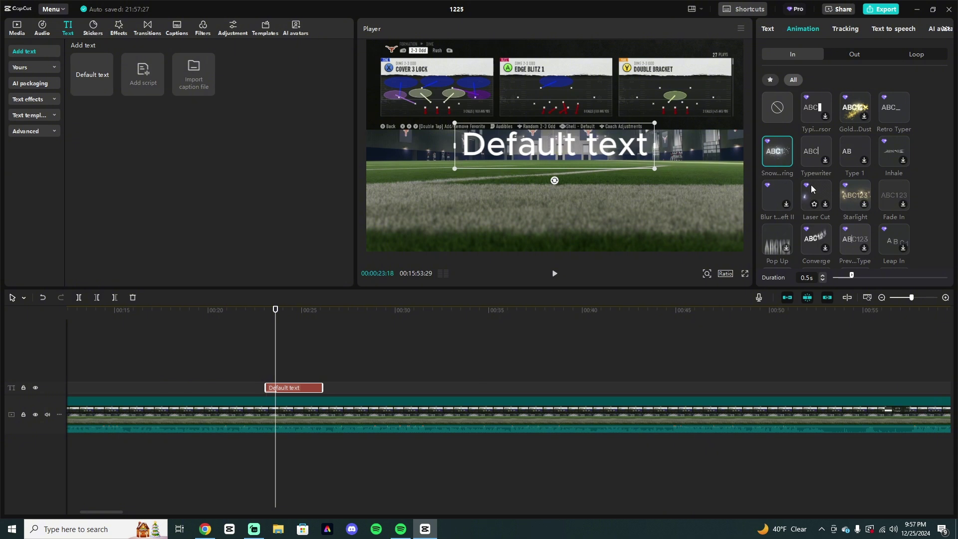
key("Delete")
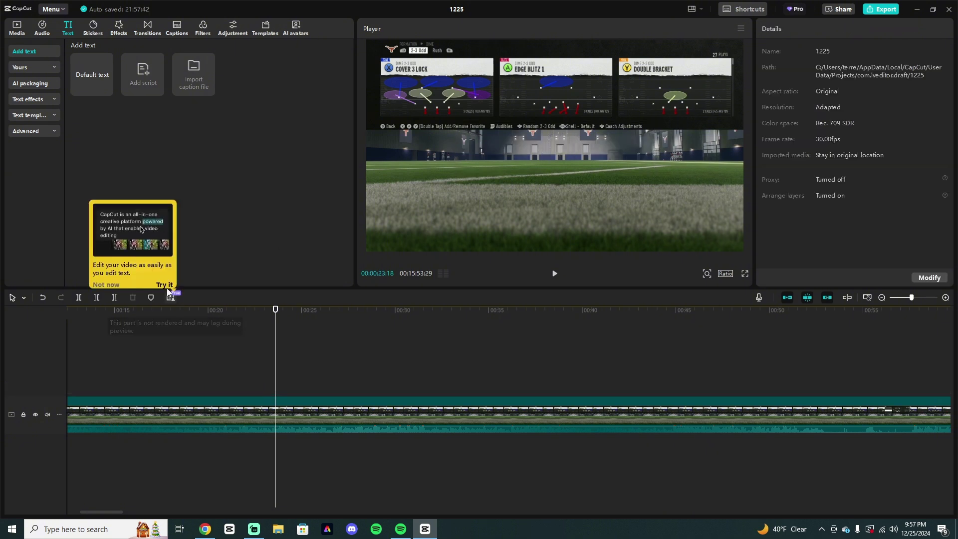
Start transcribing the video for transcript-based editing, and close the transcript
left_click(160, 285)
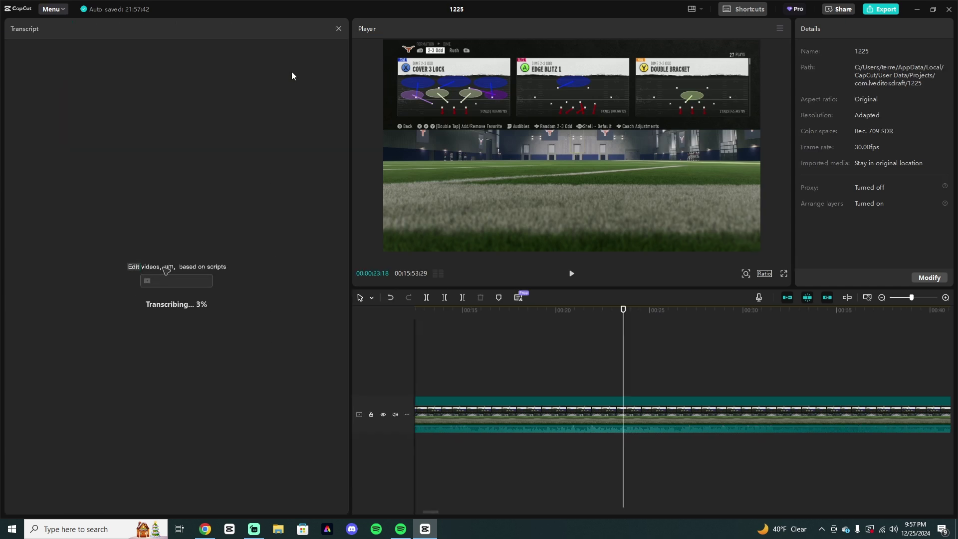
left_click(338, 27)
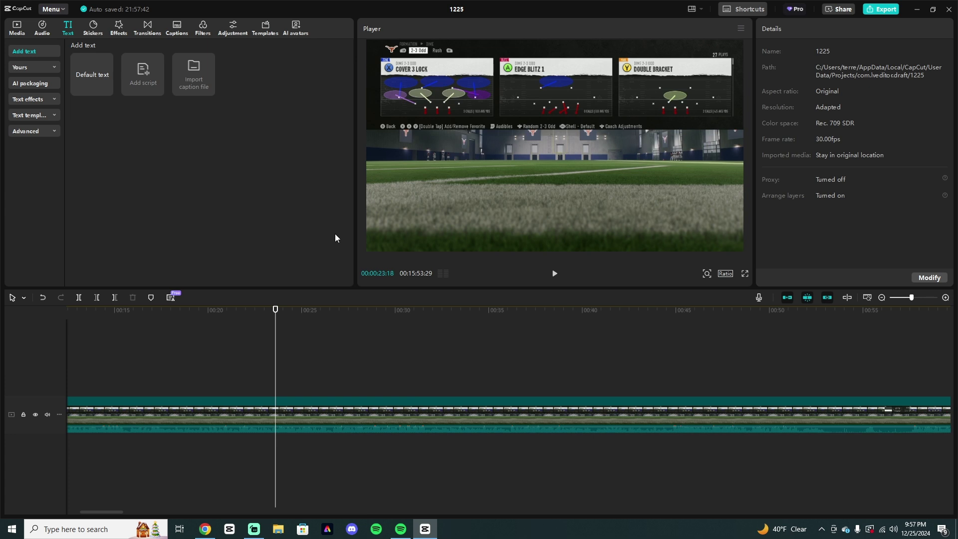
Add a default text clip above the gameplay clip at 00:00:23:18 and move it to the bottom centre of the frame, Y -847
left_click_drag(100, 75, 278, 388)
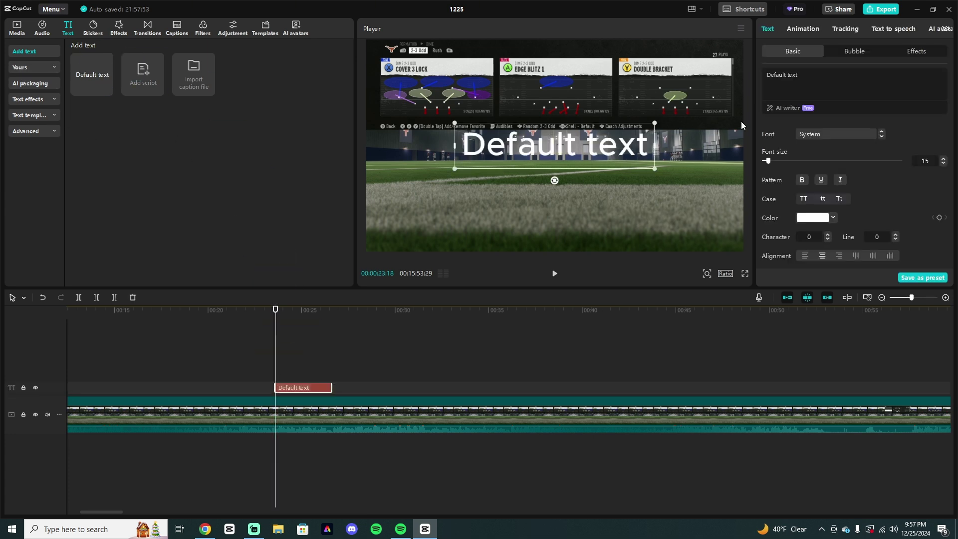
left_click_drag(574, 140, 574, 222)
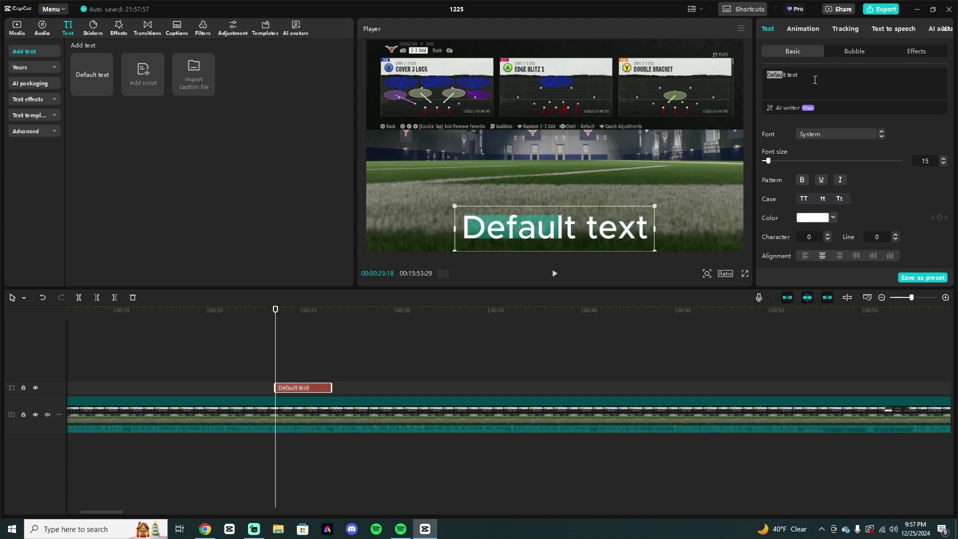
Replace the wording of the text clip with "Game 2"
left_click_drag(766, 74, 776, 73)
right_click(776, 73)
left_click(827, 71)
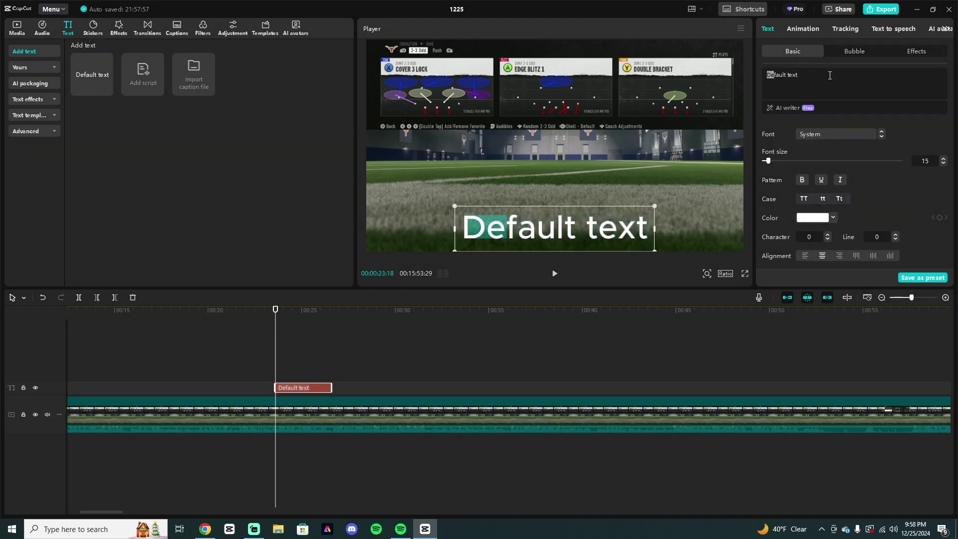
double_click(829, 75)
left_click_drag(828, 78, 770, 74)
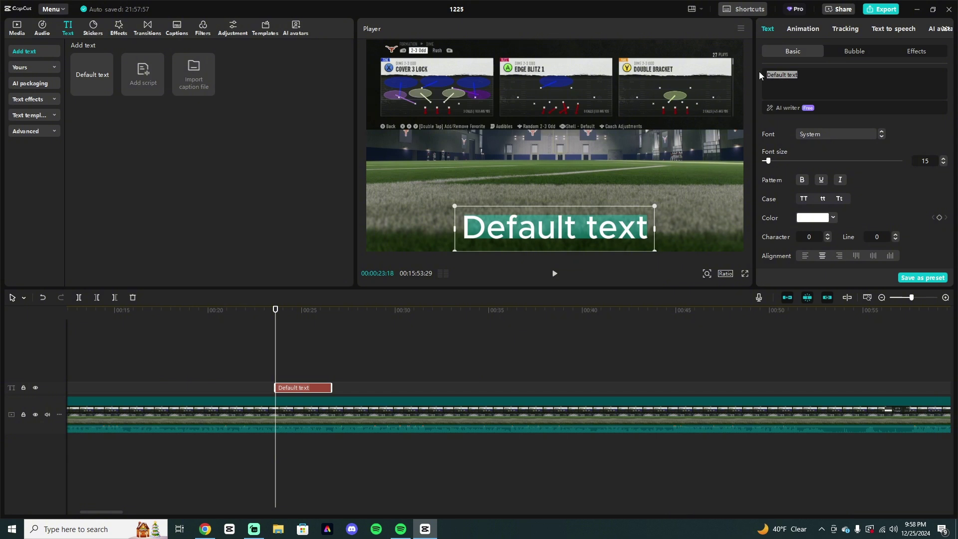
key("BackSpace")
type("Game 2")
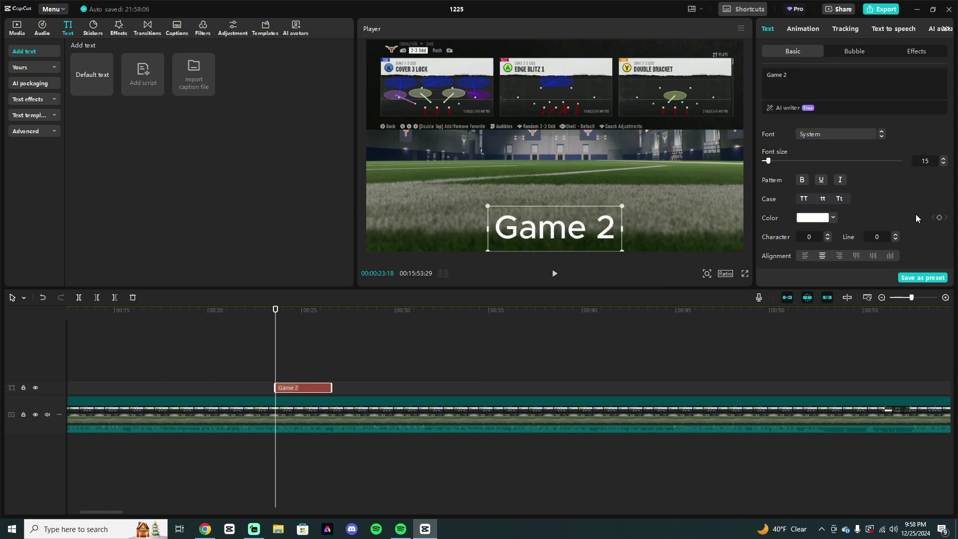
Apply the yellow preset style with black stroke to the Game 2 text and look through its remaining style settings
scroll(911, 215, "down", 3)
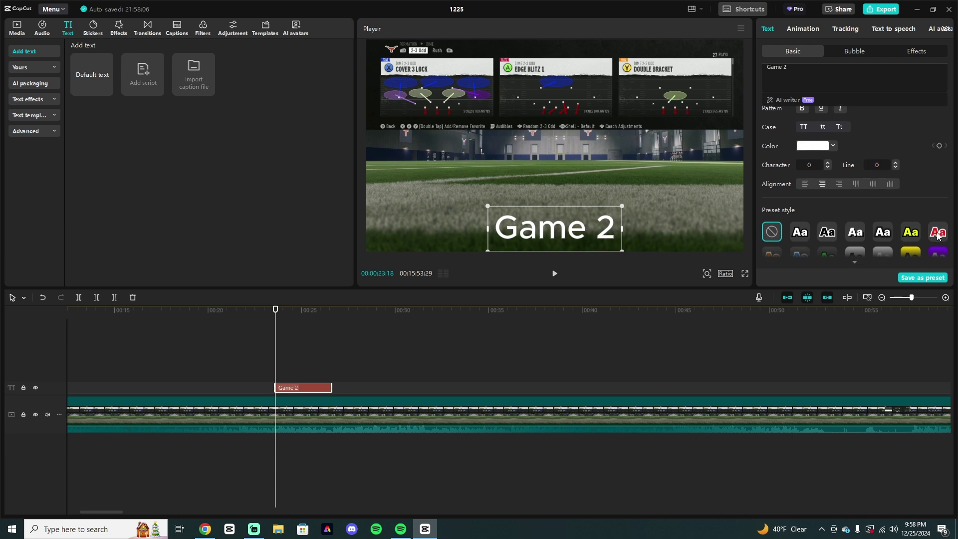
left_click(937, 231)
left_click(909, 232)
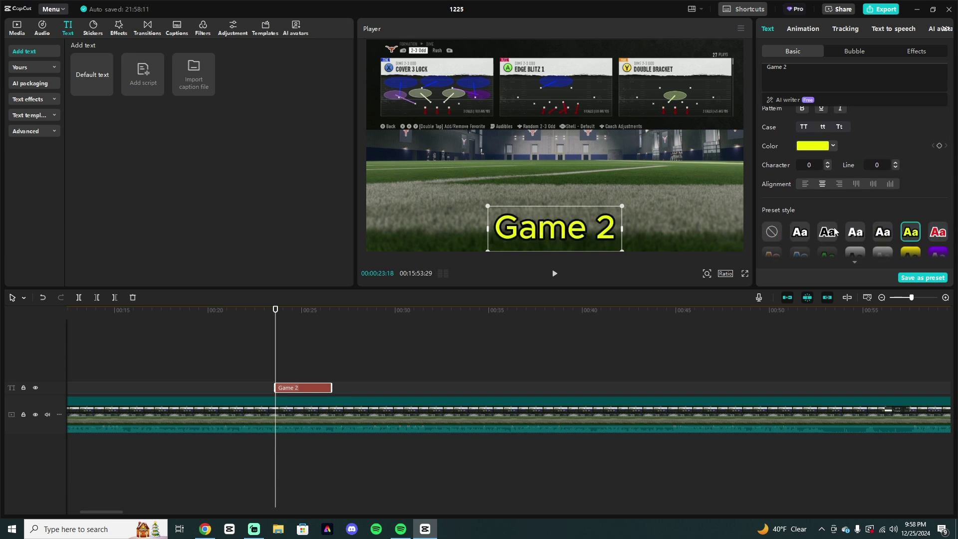
scroll(836, 179, "down", 1)
scroll(836, 178, "down", 7)
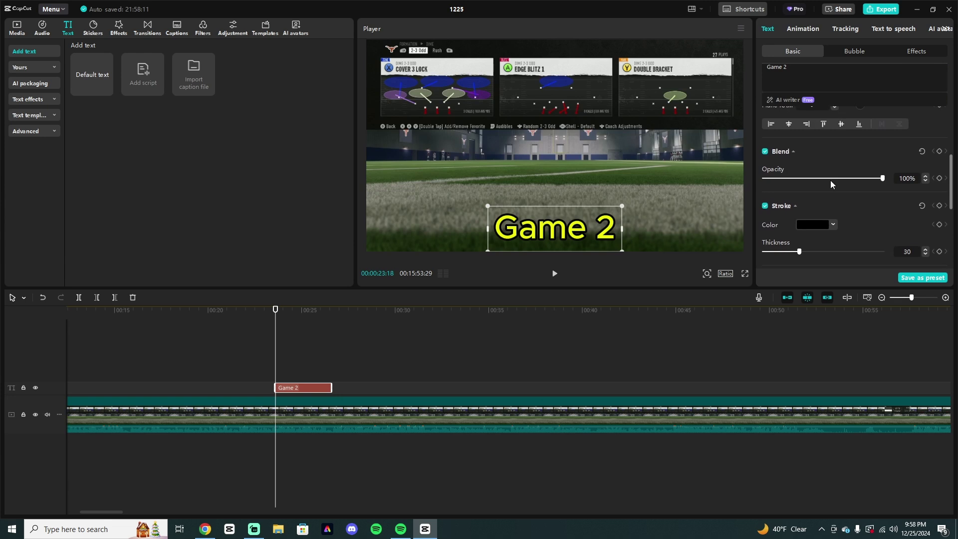
scroll(846, 197, "down", 3)
scroll(845, 193, "up", 10)
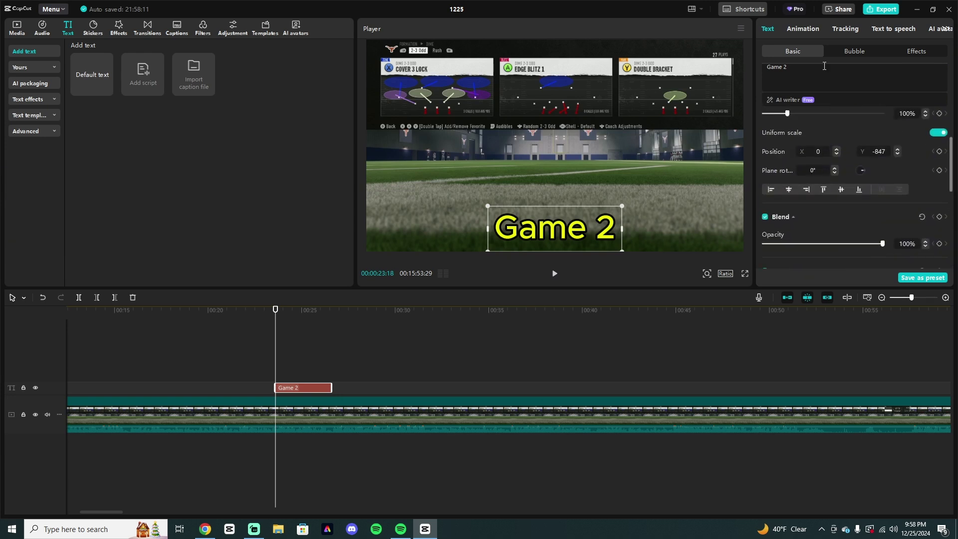
Apply the Fade In entrance animation to the Game 2 text with a duration of 2.2 s
left_click(801, 30)
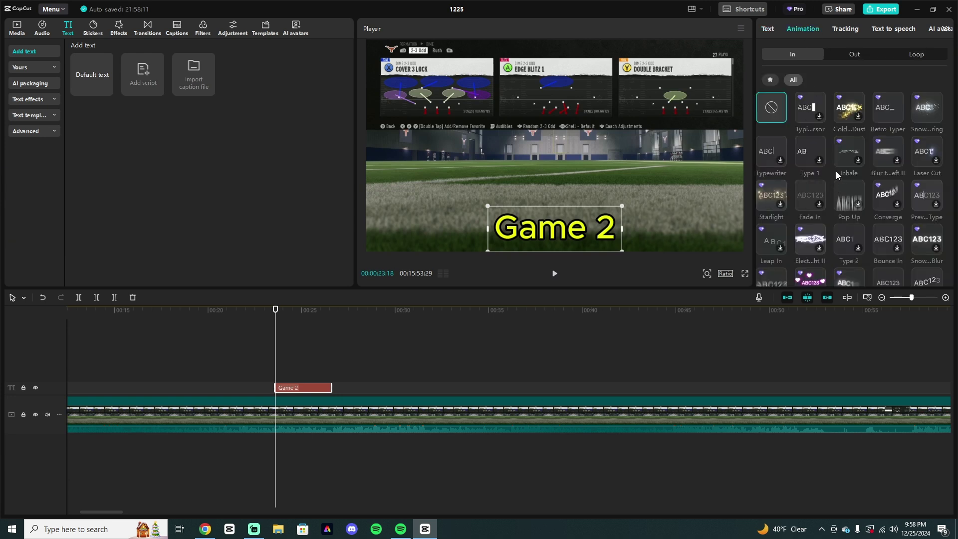
left_click(816, 199)
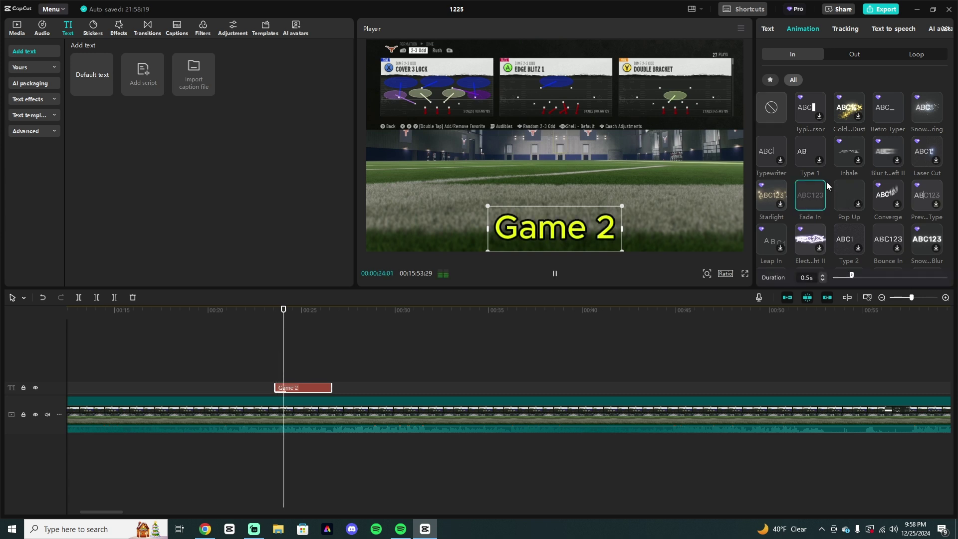
left_click(900, 276)
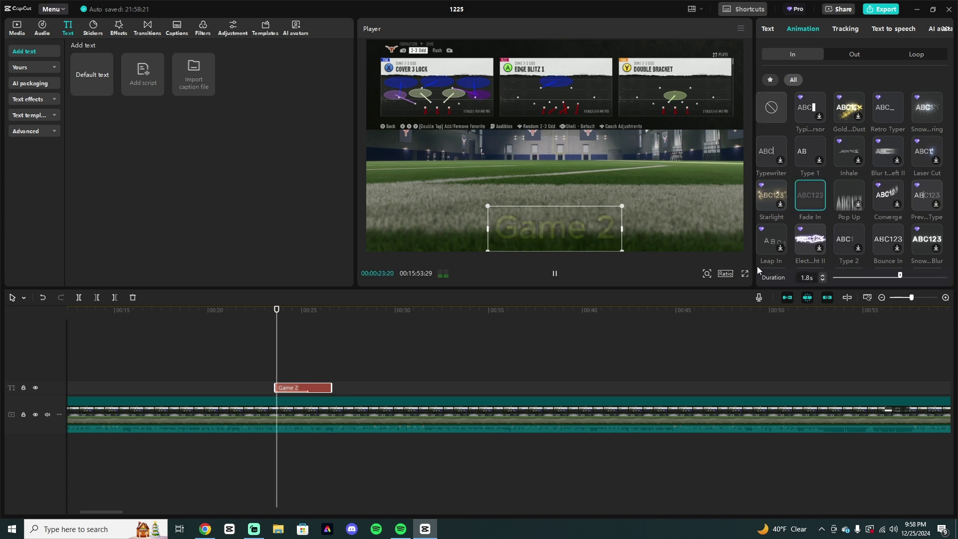
left_click_drag(901, 279, 914, 277)
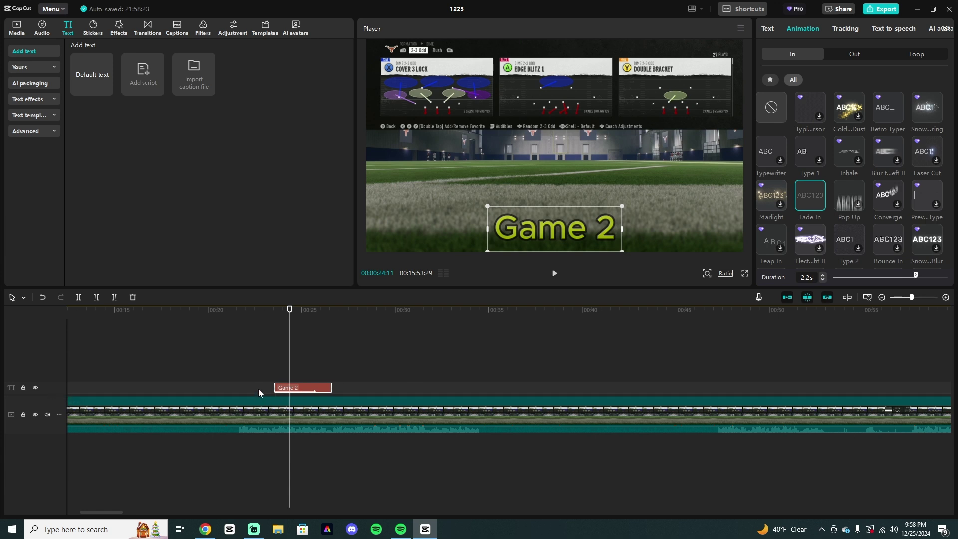
Delete the Game 2 text clip and move the playhead to 00:00:21:13
key("Delete")
left_click(274, 380)
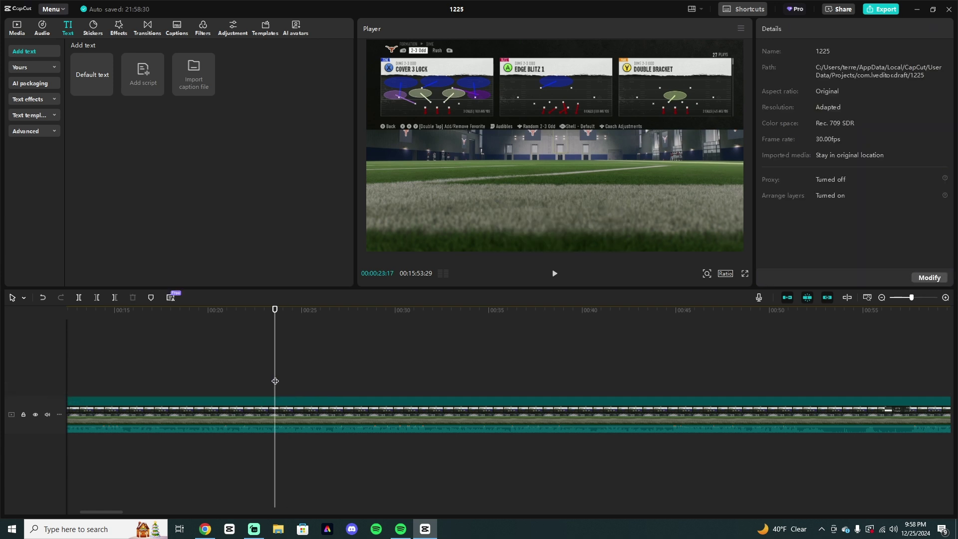
left_click(235, 310)
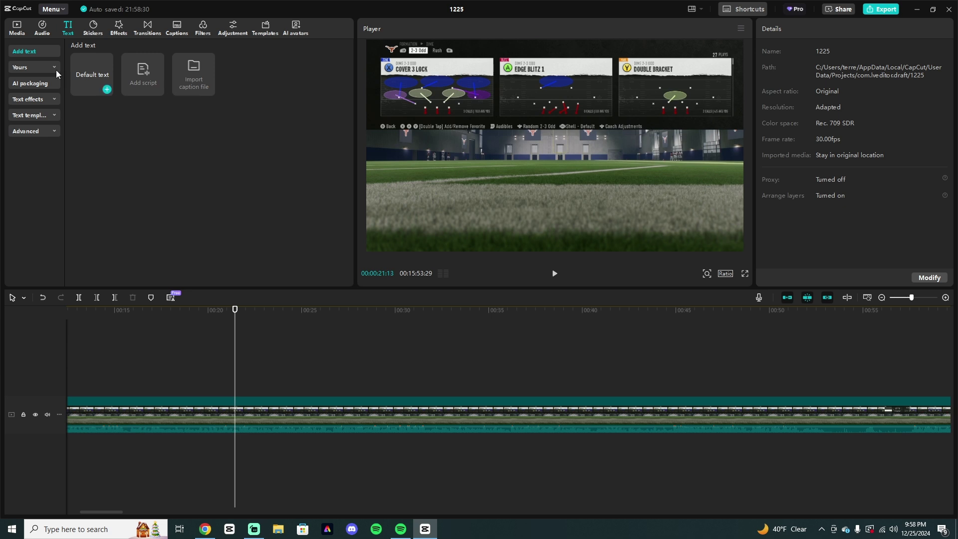
Check the saved favorites for text effects
left_click(36, 69)
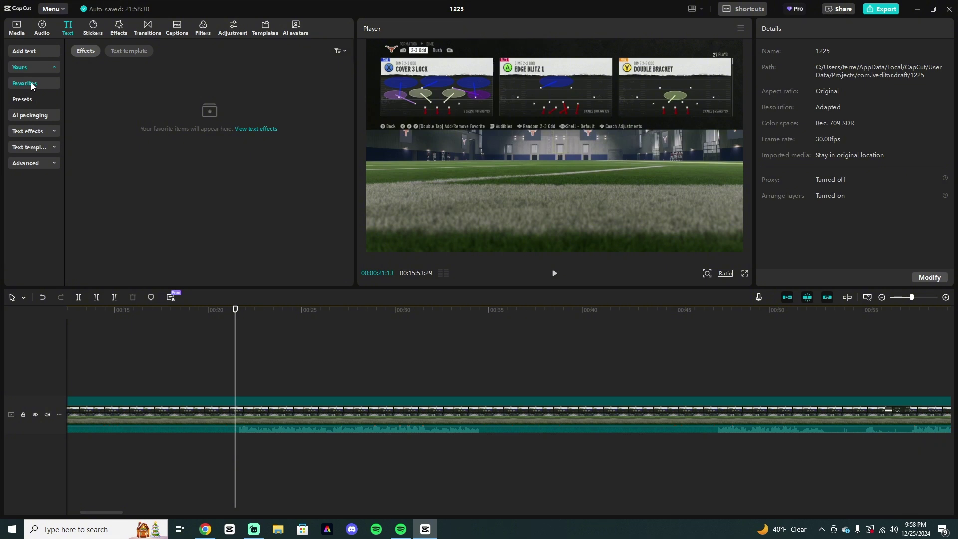
left_click(43, 67)
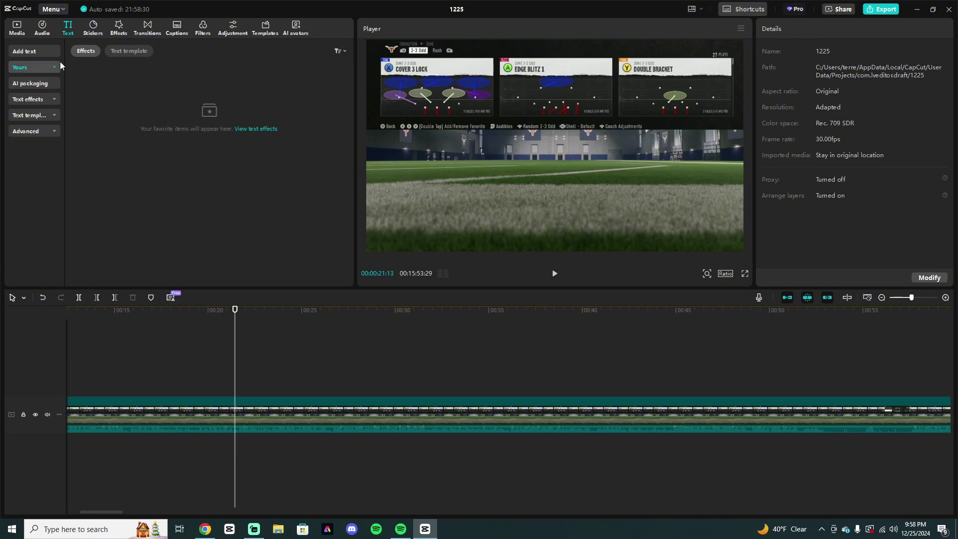
Add the red Subscribe sticker from the favorite stickers above the gameplay clip at the start of the timeline
left_click(93, 26)
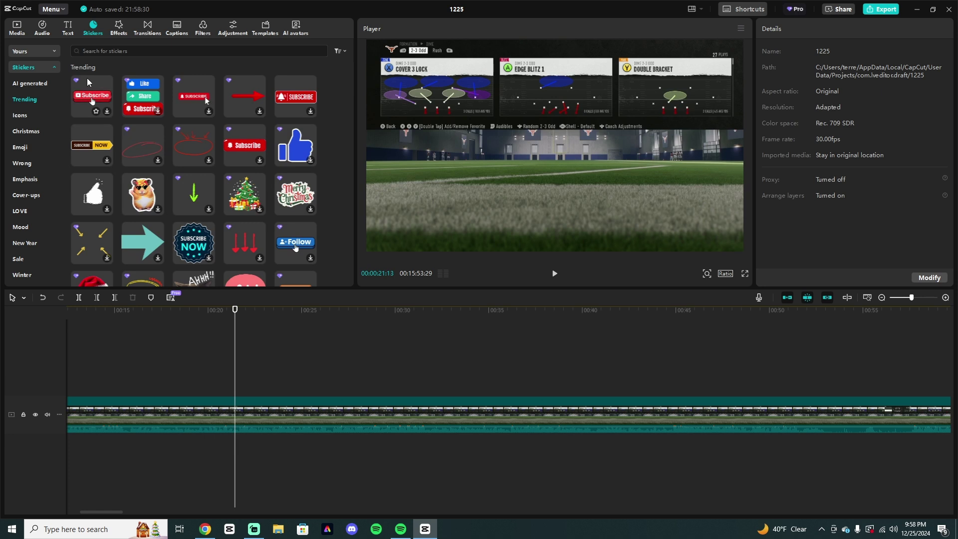
left_click(29, 54)
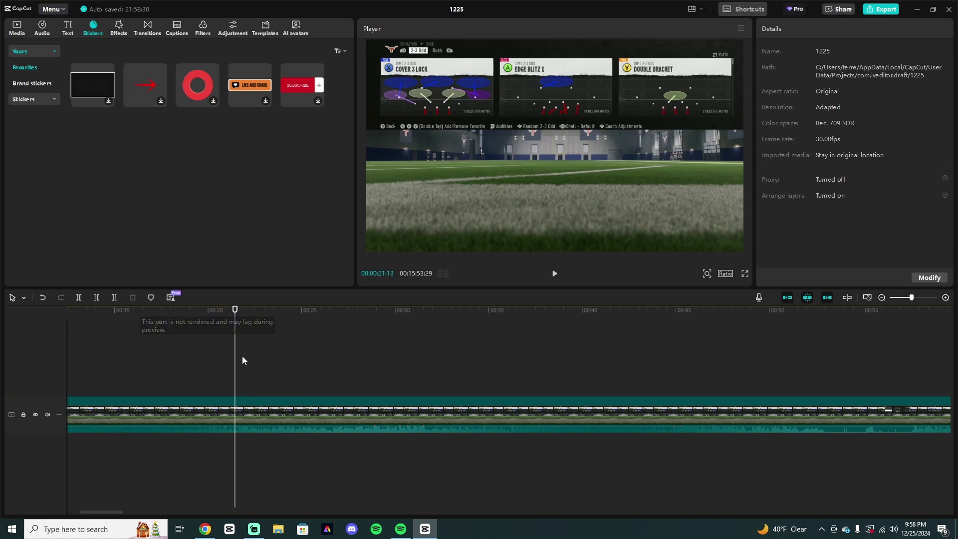
left_click_drag(235, 352, 0, 361)
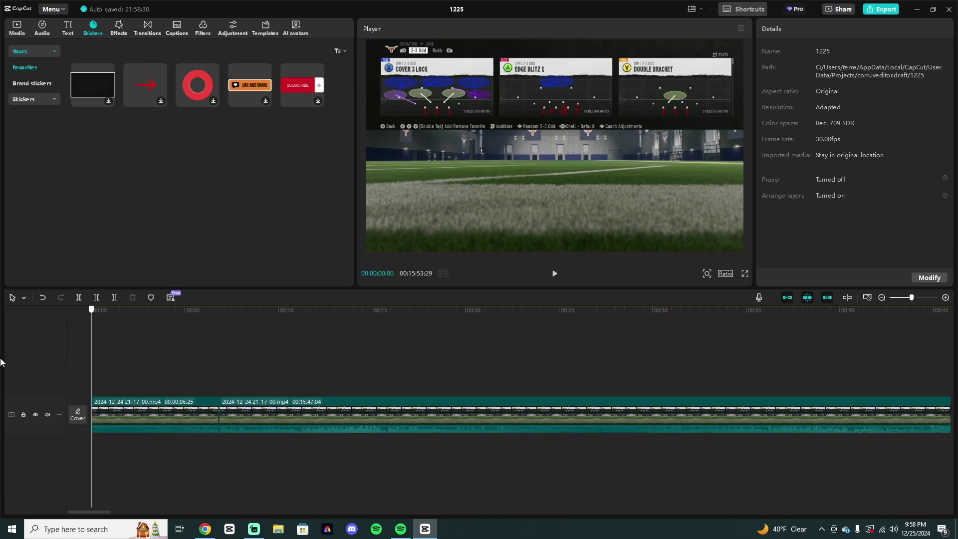
left_click_drag(59, 344, 138, 349)
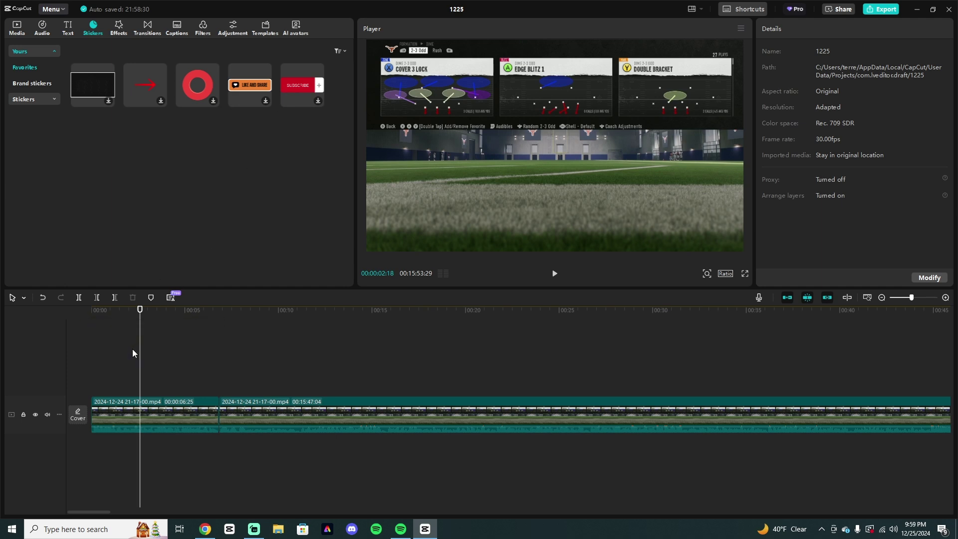
left_click_drag(304, 85, 91, 370)
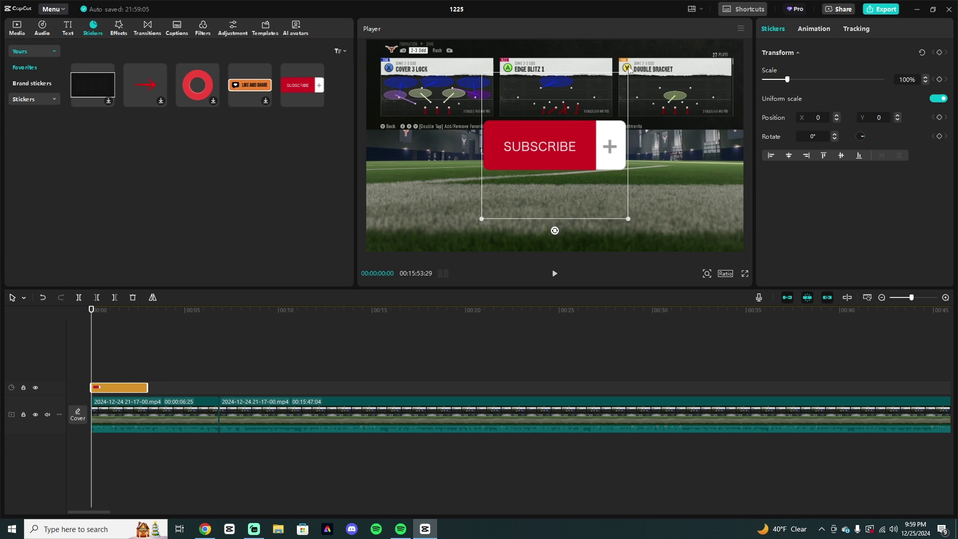
Shrink the Subscribe sticker to 45%, place it in the lower-left corner of the frame, and show the frame at 00:00:02:02
left_click_drag(626, 73, 578, 123)
left_click_drag(539, 154, 405, 244)
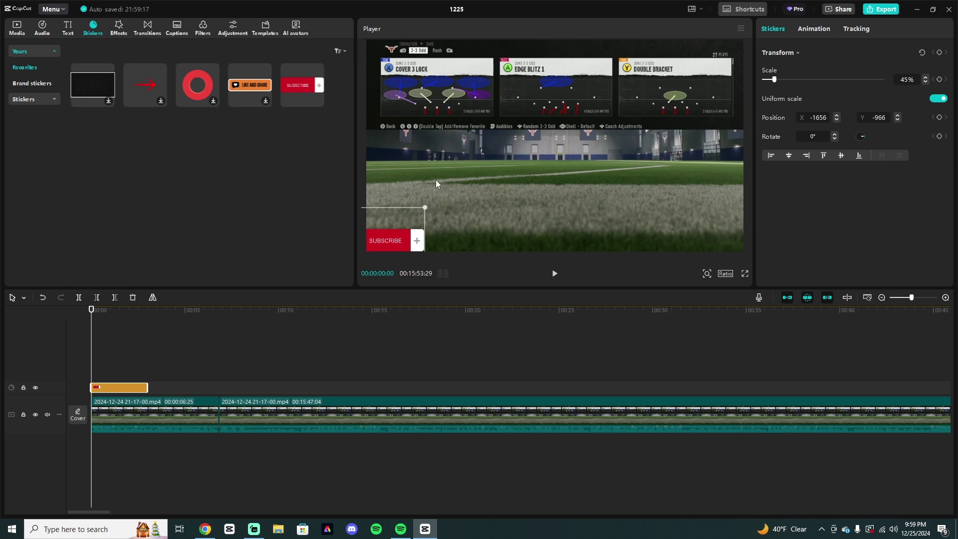
left_click(130, 351)
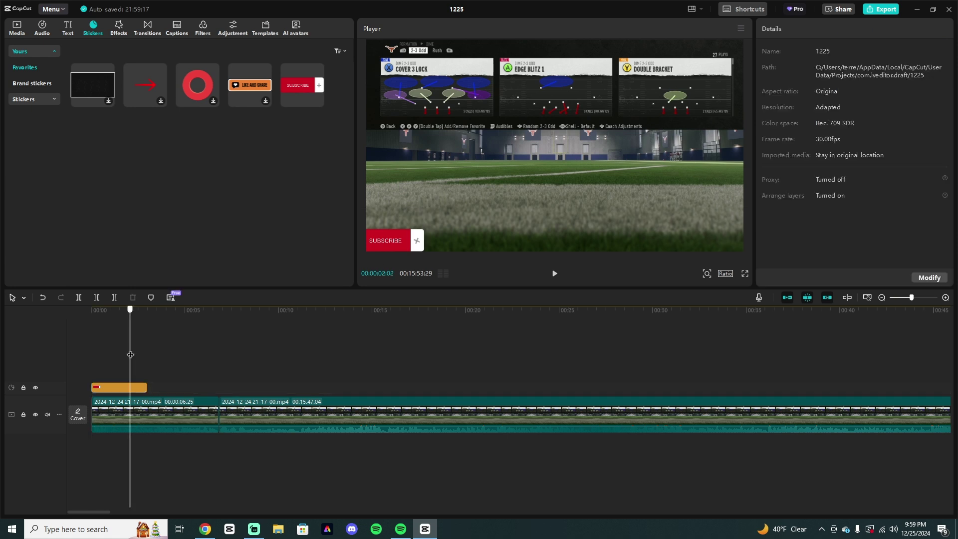
Add the favorite Like and Share sticker above the Subscribe sticker at the start of the timeline and scale it to 29%
left_click_drag(244, 79, 104, 369)
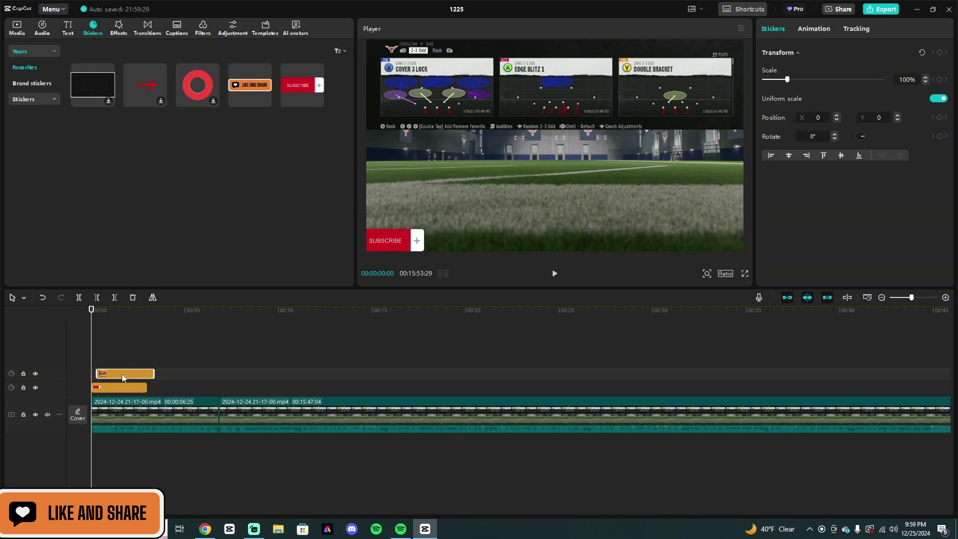
left_click_drag(130, 363, 125, 362)
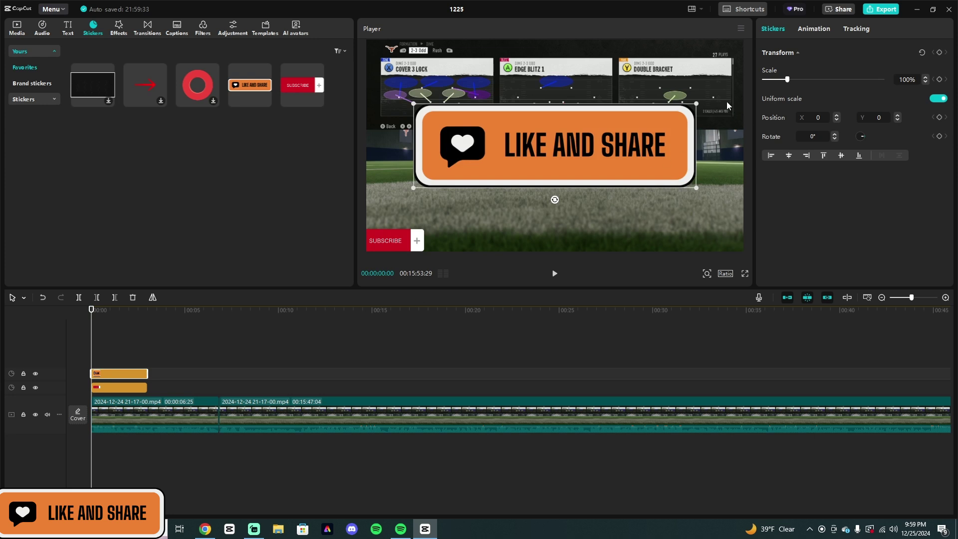
left_click_drag(696, 188, 595, 158)
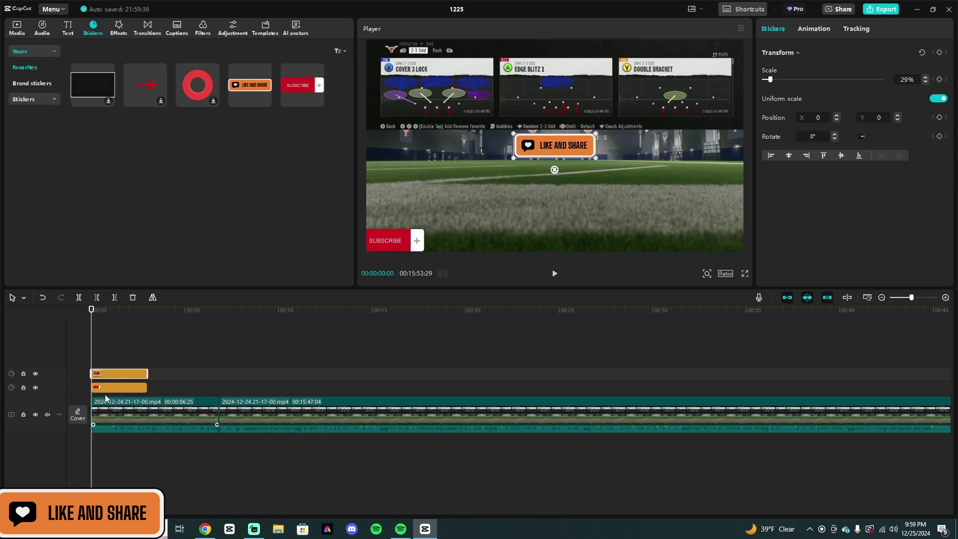
Move the Like and Share sticker onto the Subscribe sticker's track, directly after it, and show the frame at 00:00:01:18
left_click_drag(119, 377, 168, 387)
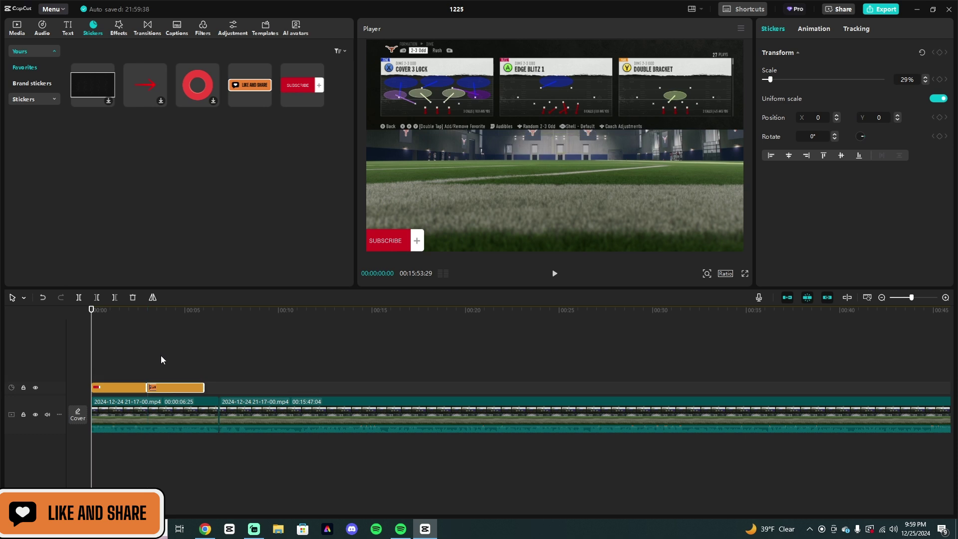
left_click(116, 342)
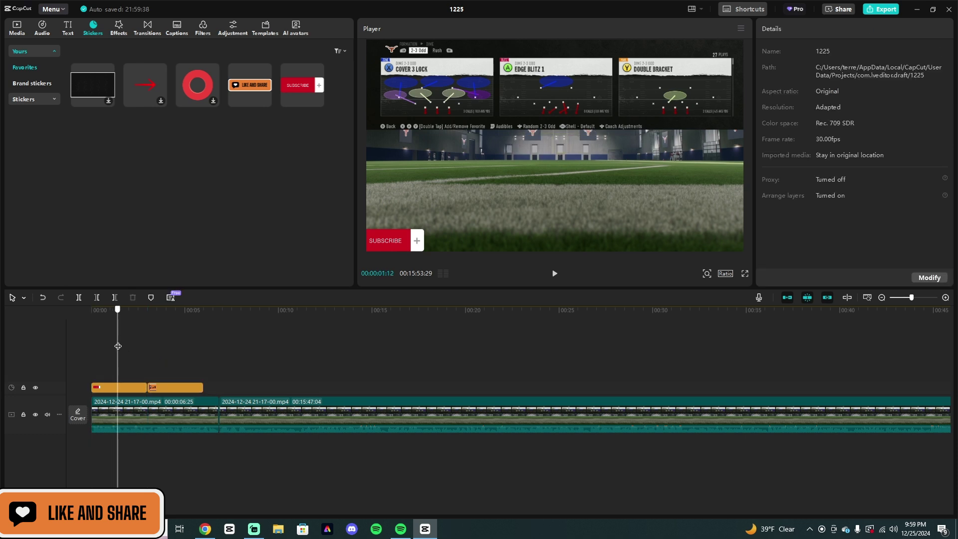
mouse_move(115, 352)
left_mouse_down()
mouse_move(179, 326)
mouse_move(123, 355)
left_mouse_up()
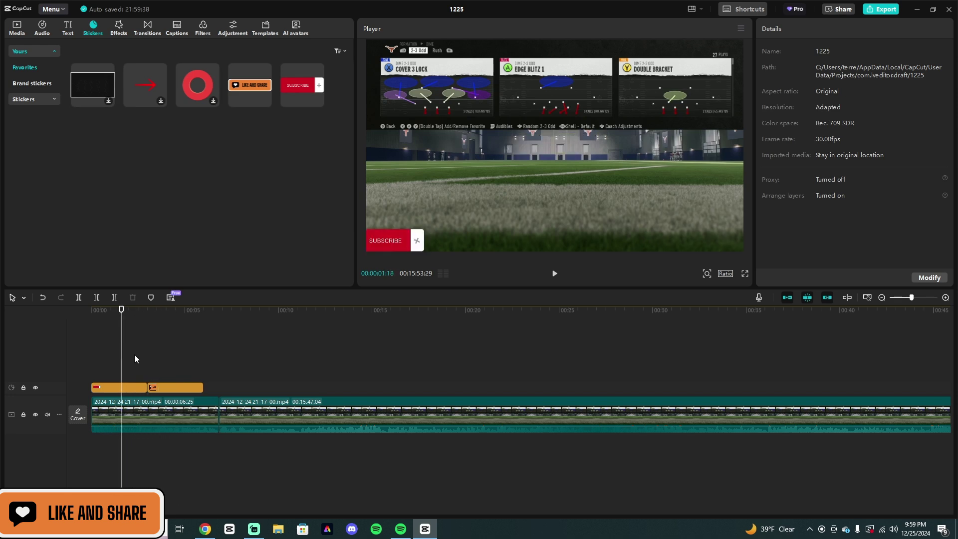
Move the Like and Share sticker back above the Subscribe sticker at the timeline start and place it in the frame's lower-right corner
left_click_drag(168, 387, 78, 362)
left_click_drag(554, 147, 701, 238)
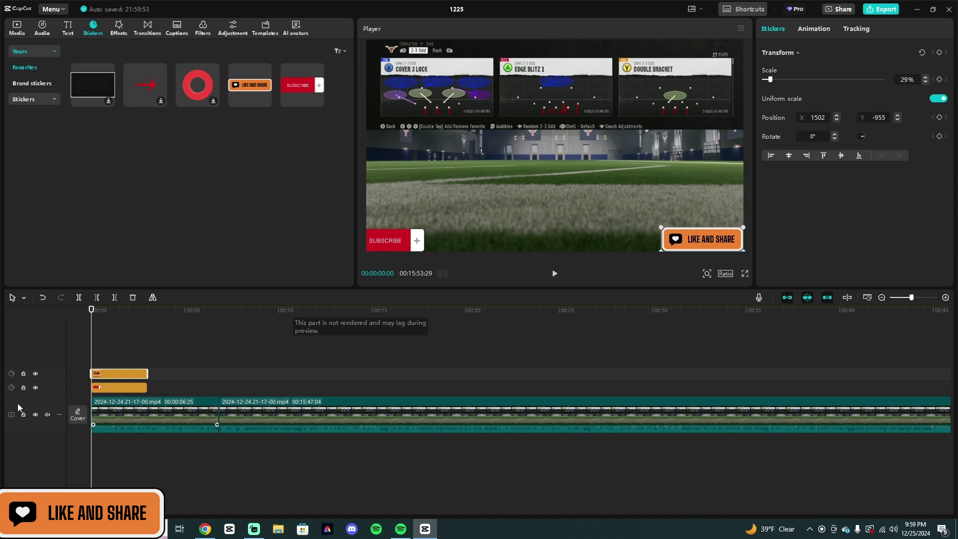
Extend the Like and Share and Subscribe stickers to about 11 seconds each and scrub through them in the preview
left_click_drag(144, 371, 306, 373)
left_click(132, 388)
left_click_drag(144, 387, 306, 387)
left_click(305, 357)
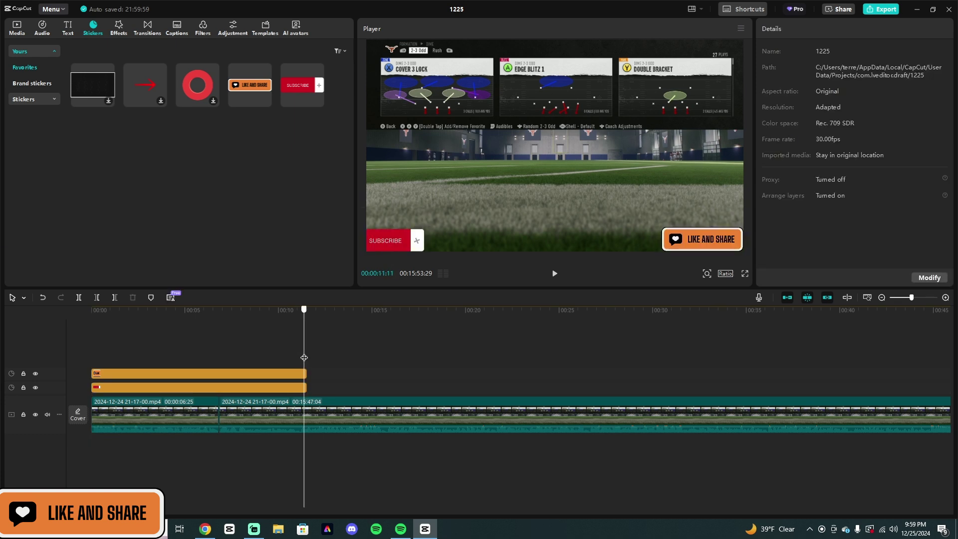
left_click_drag(306, 362, 151, 362)
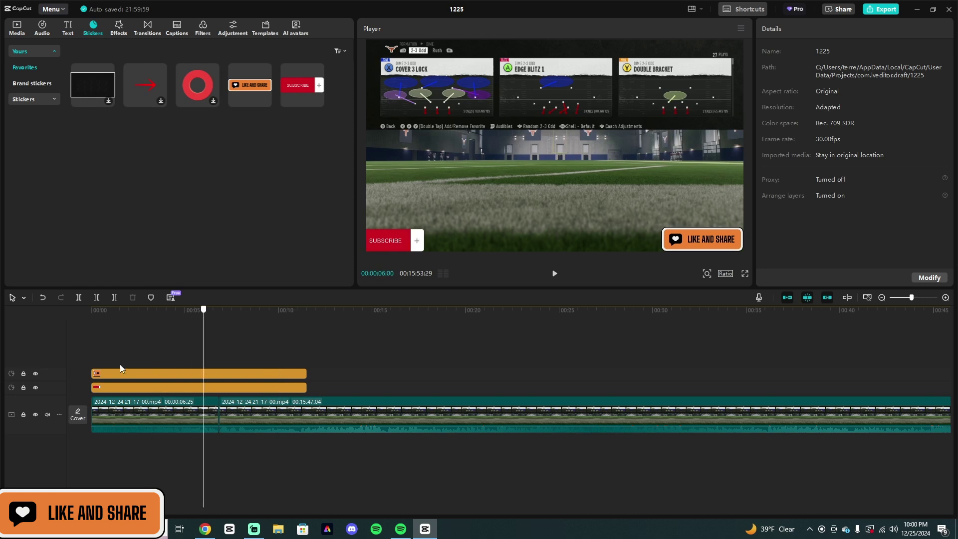
left_click(258, 358)
left_click(198, 366)
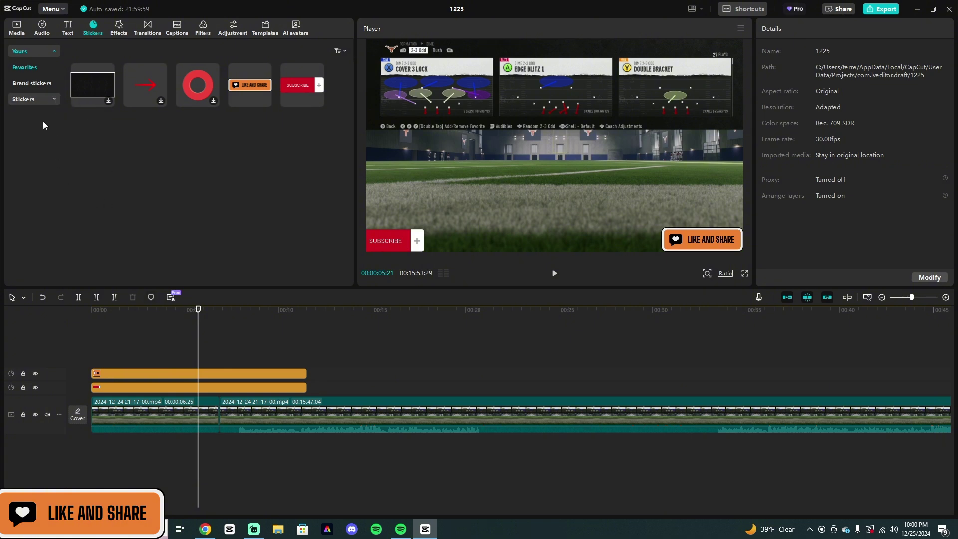
Browse the trending stickers and return to the favorite stickers
left_click(37, 99)
scroll(217, 169, "down", 4)
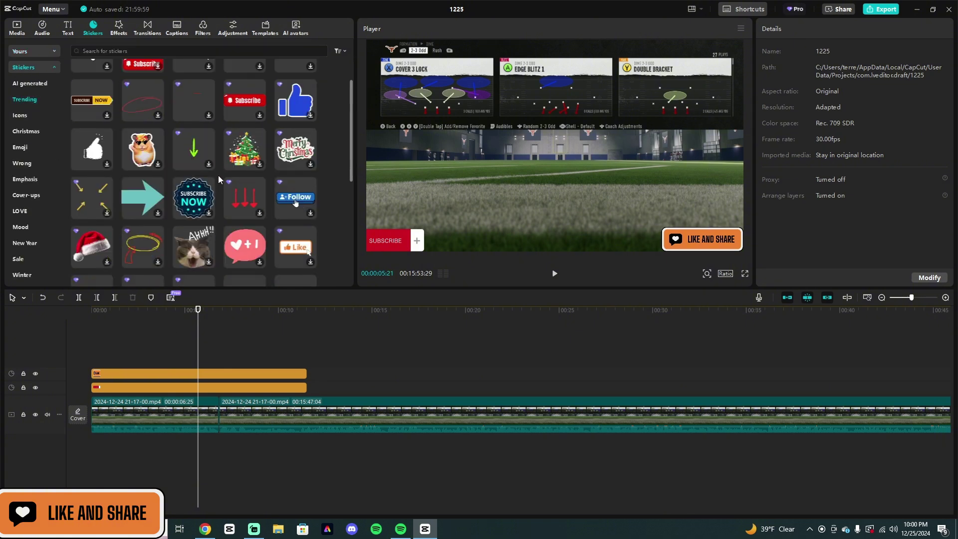
scroll(217, 176, "up", 3)
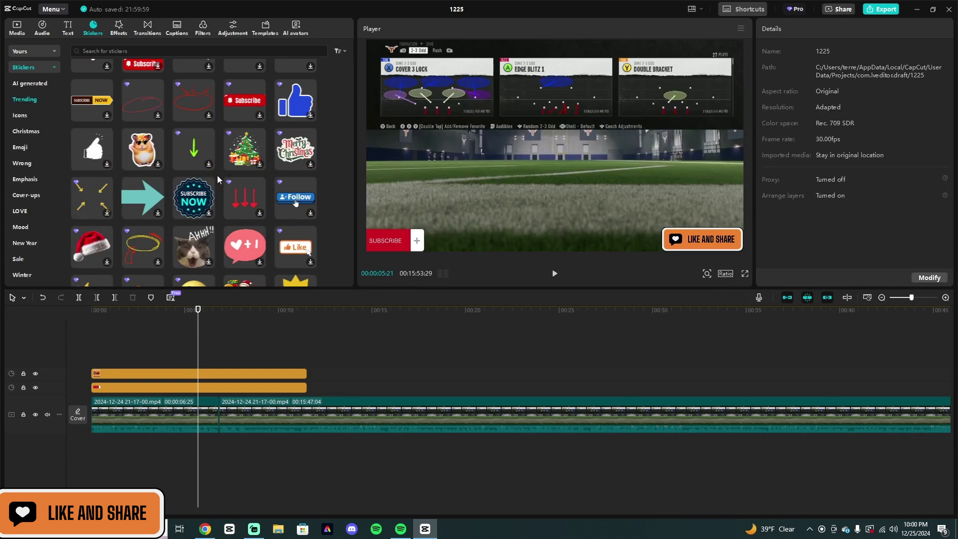
scroll(210, 179, "up", 1)
left_click(30, 51)
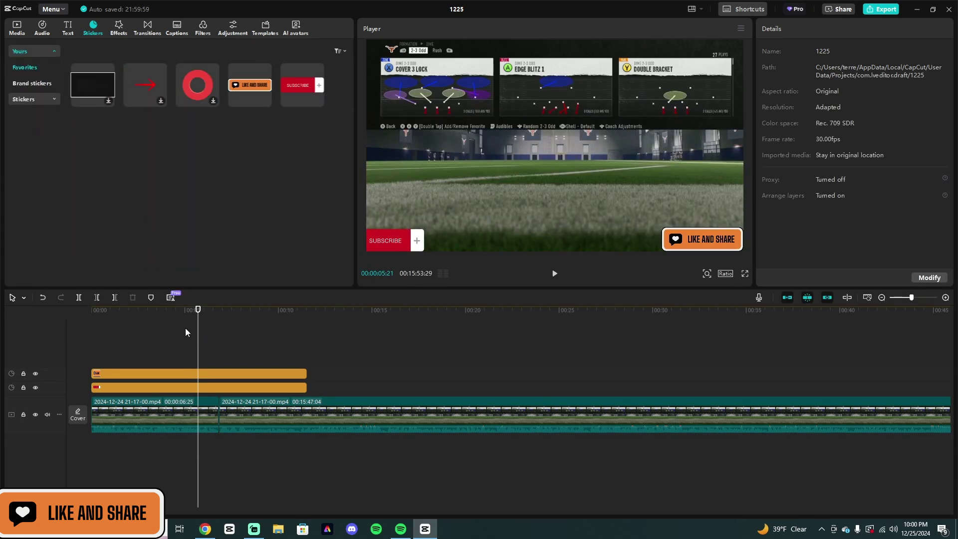
Delete the Like and Share sticker from the timeline
left_click(154, 372)
key("Delete")
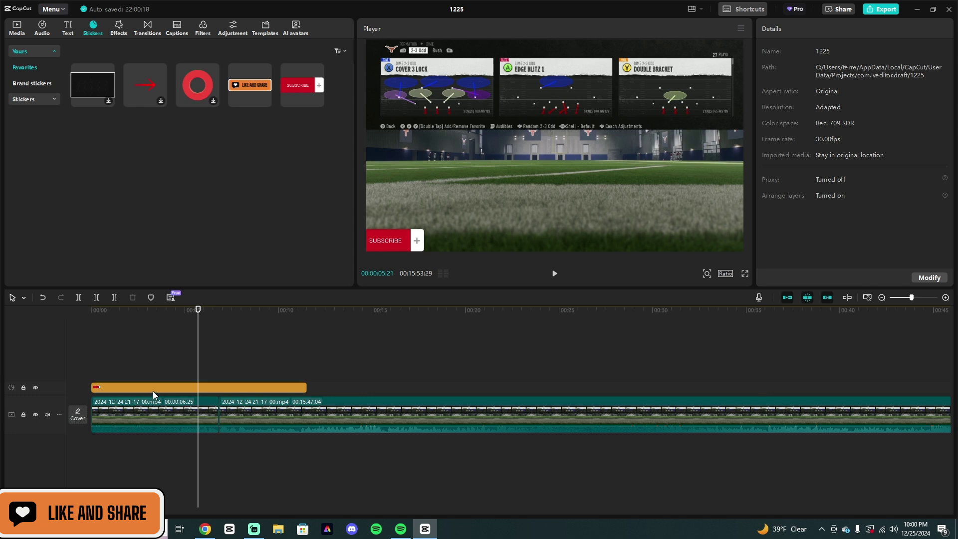
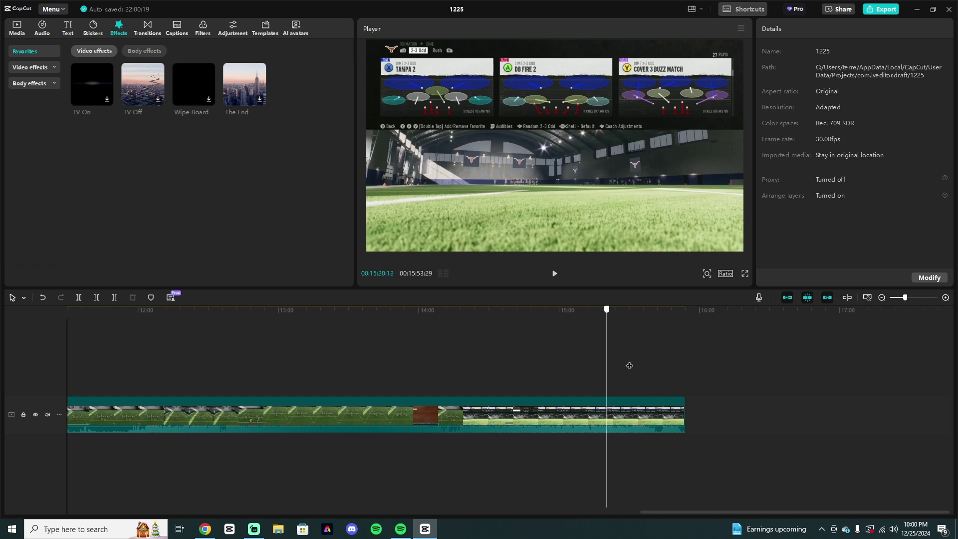
Add the favorite The End video effect above the gameplay clip, aligned with the end of the clip
left_click(641, 358)
left_click_drag(643, 357, 671, 352)
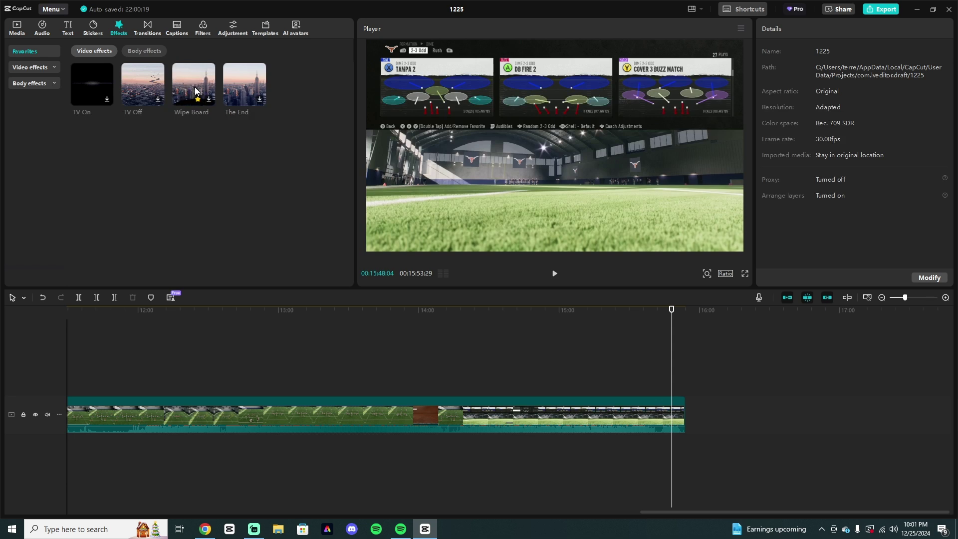
left_click_drag(247, 92, 660, 352)
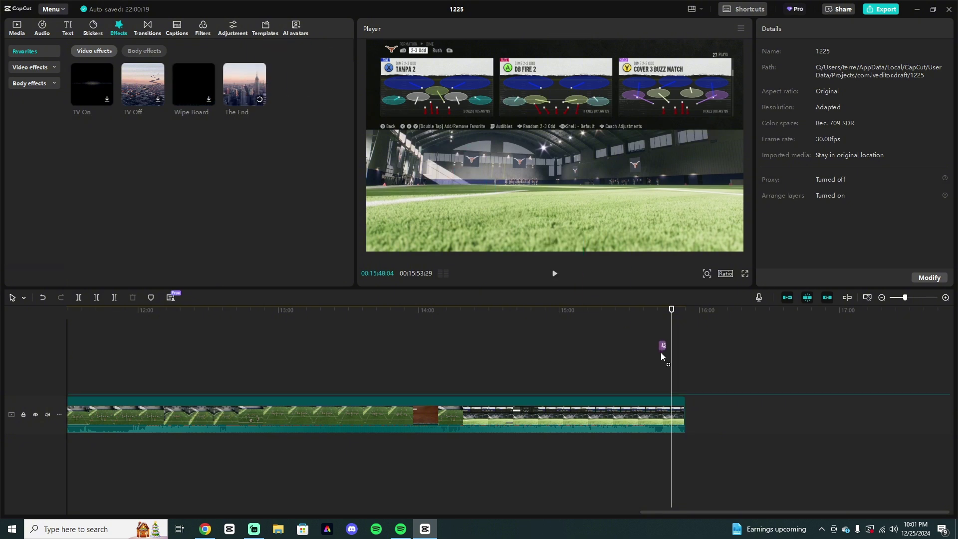
left_click_drag(662, 394, 678, 380)
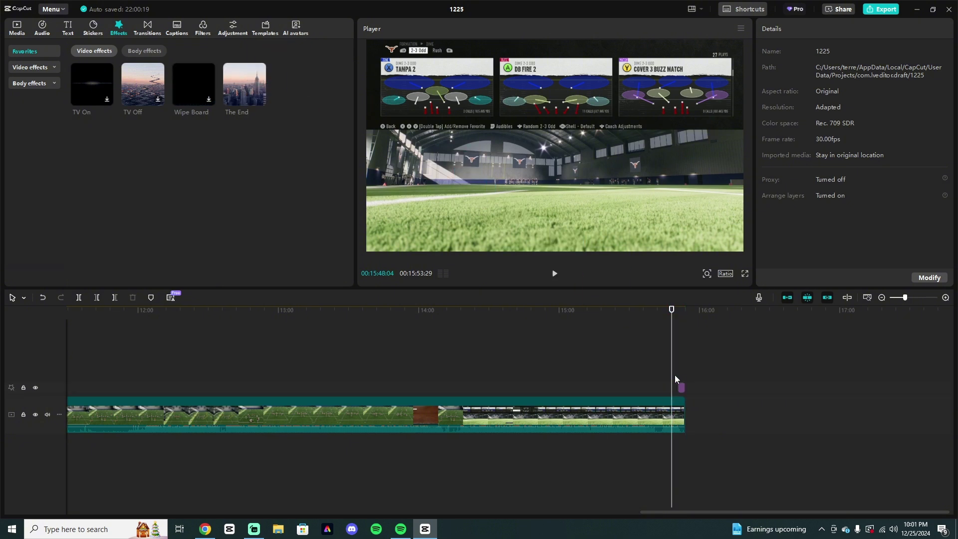
left_click(646, 363)
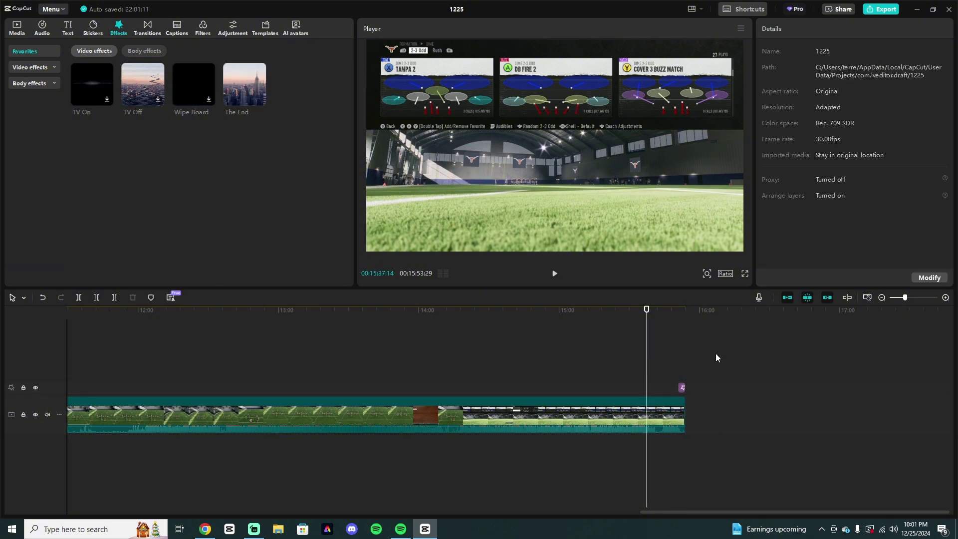
left_click(945, 298)
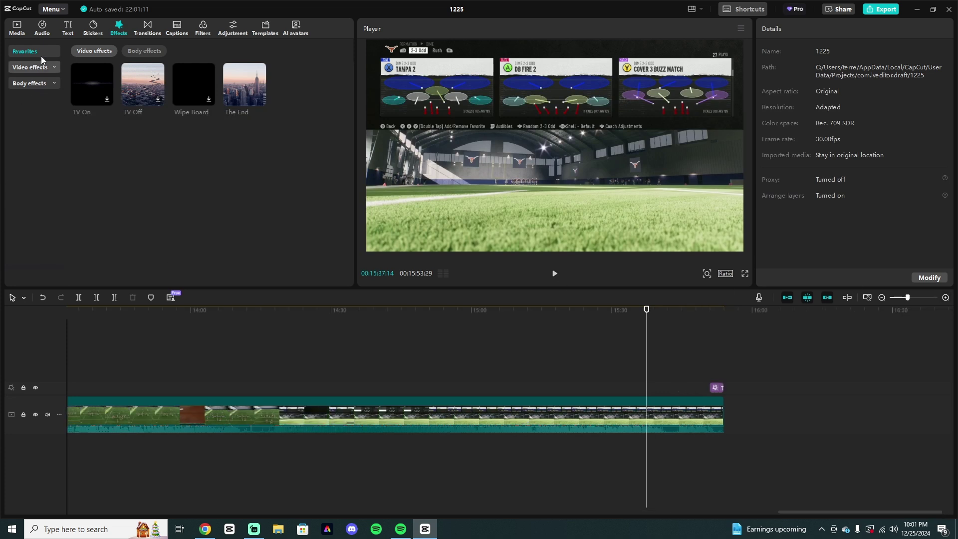
Append thanks.mp4 twice after the end of the gameplay clip
left_click(15, 31)
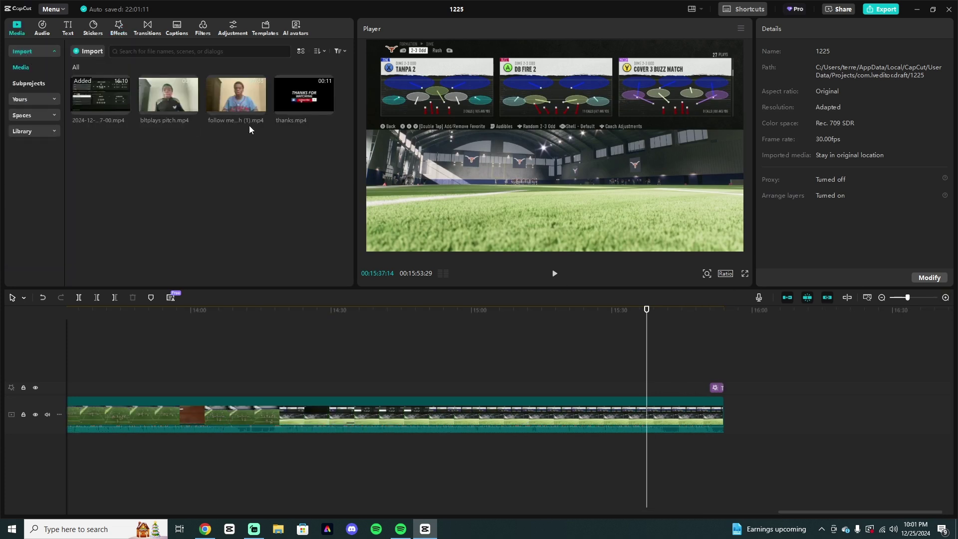
left_click_drag(286, 96, 737, 410)
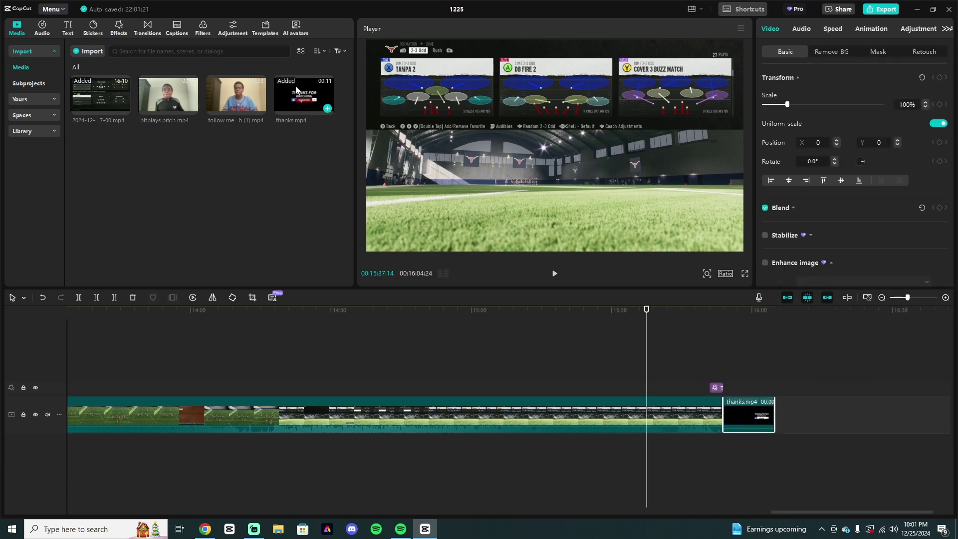
left_click_drag(324, 105, 803, 420)
left_click(688, 369)
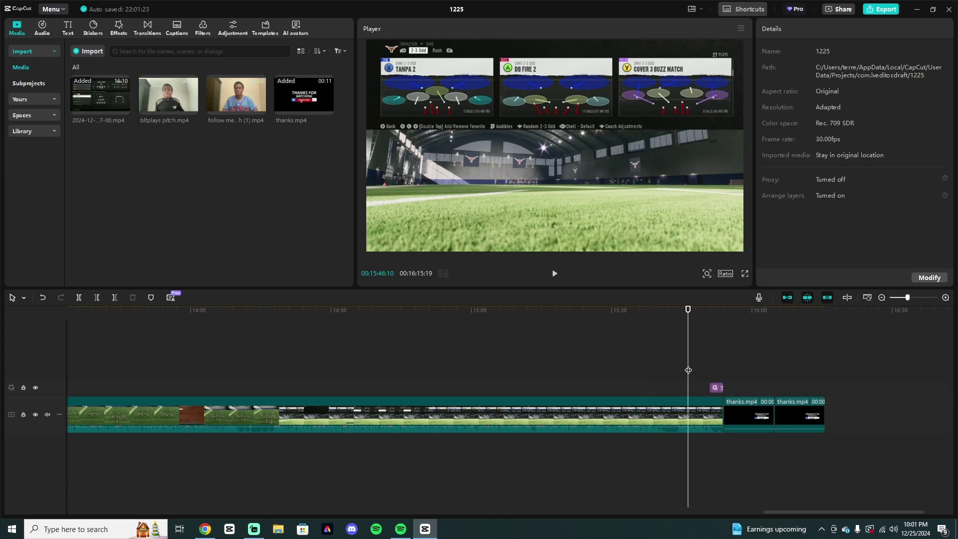
Mute the long gameplay clip and preview the ending effect and the start of the thanks.mp4 clip
left_click(703, 412)
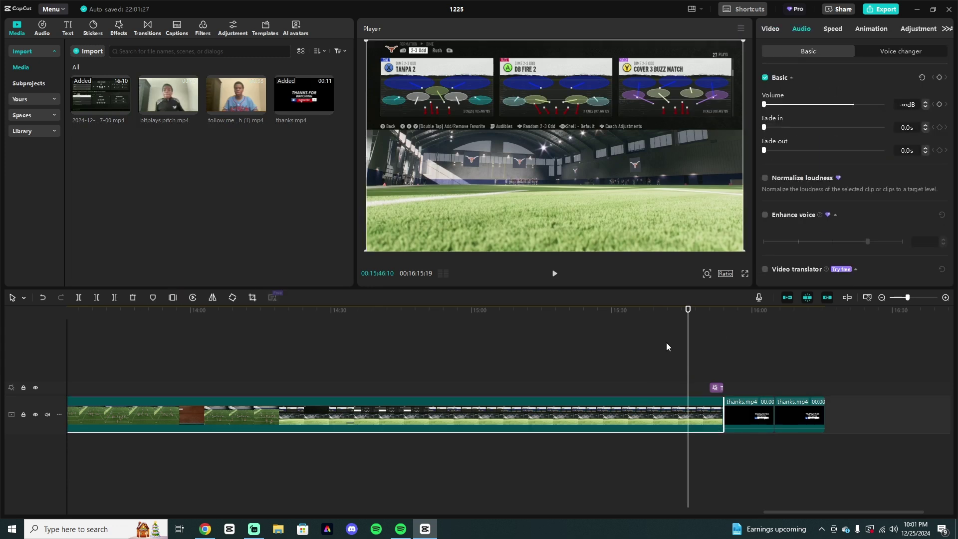
left_click(678, 381)
key("space")
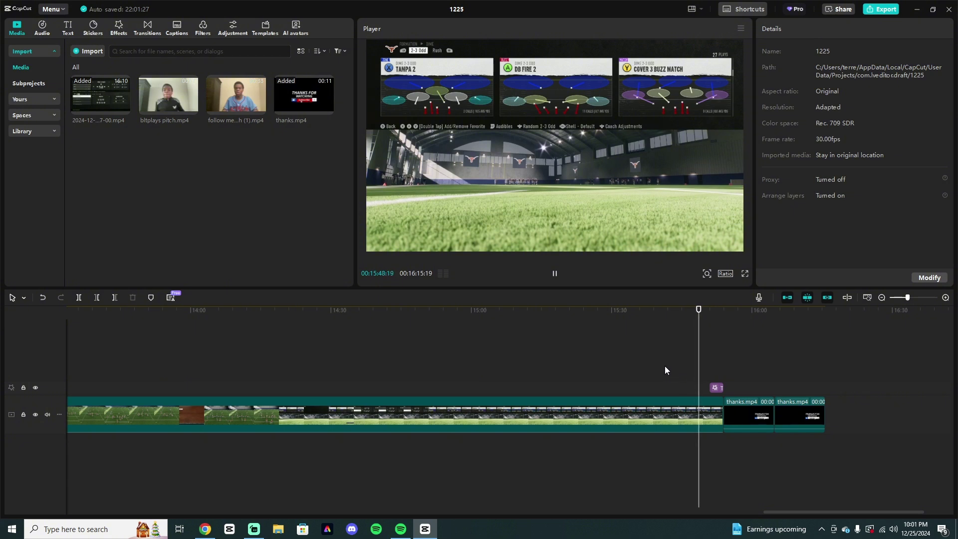
left_click(726, 357)
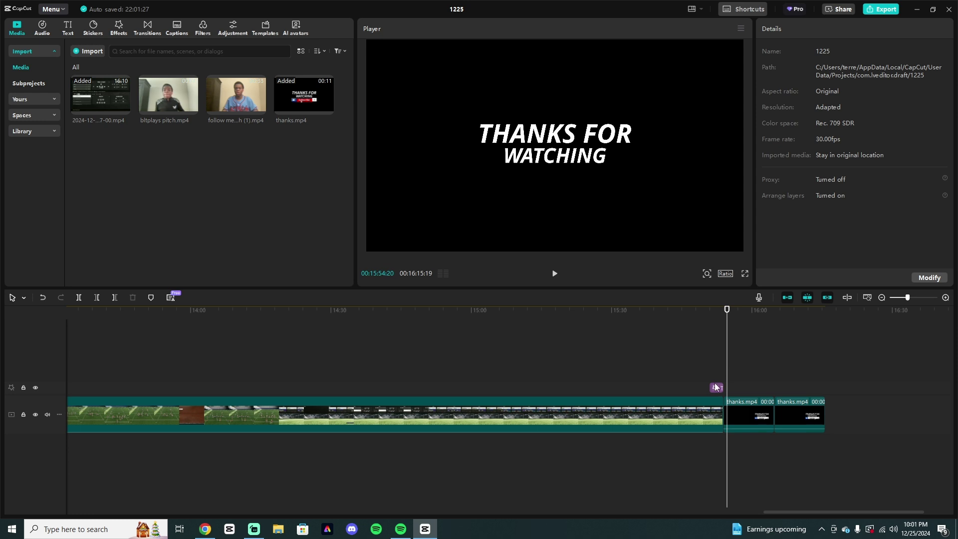
left_click(714, 375)
Undo the muting of the gameplay clip and the addition of both thanks.mp4 clips
left_click(42, 297)
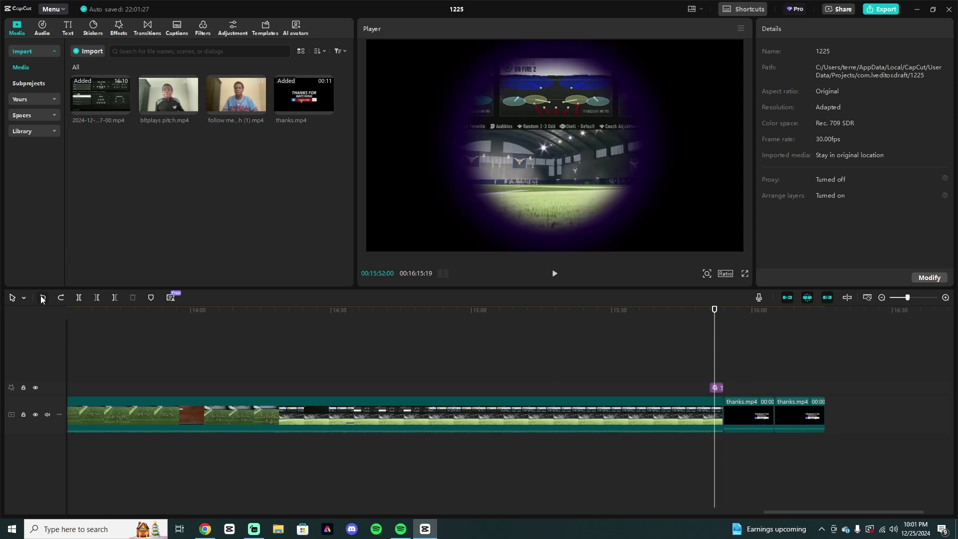
left_click(42, 297)
left_click(42, 298)
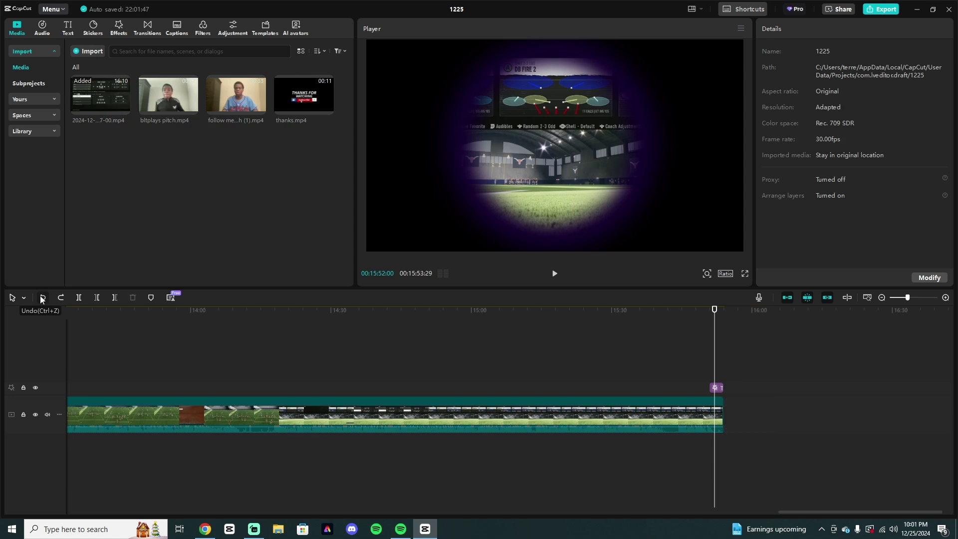
left_click(42, 297)
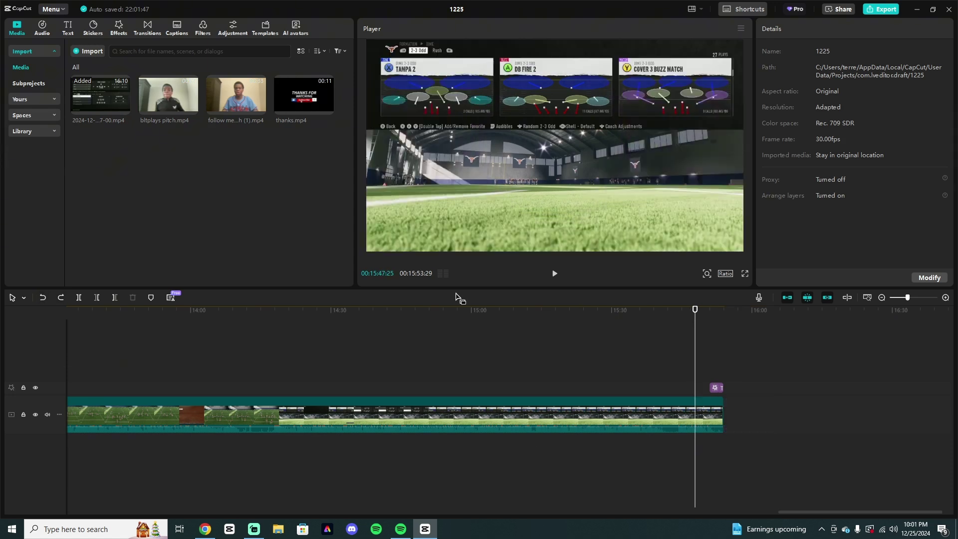
Look through the favorite and trending video effects and the trending and favorite transitions, and return to the start of the timeline
left_click(119, 27)
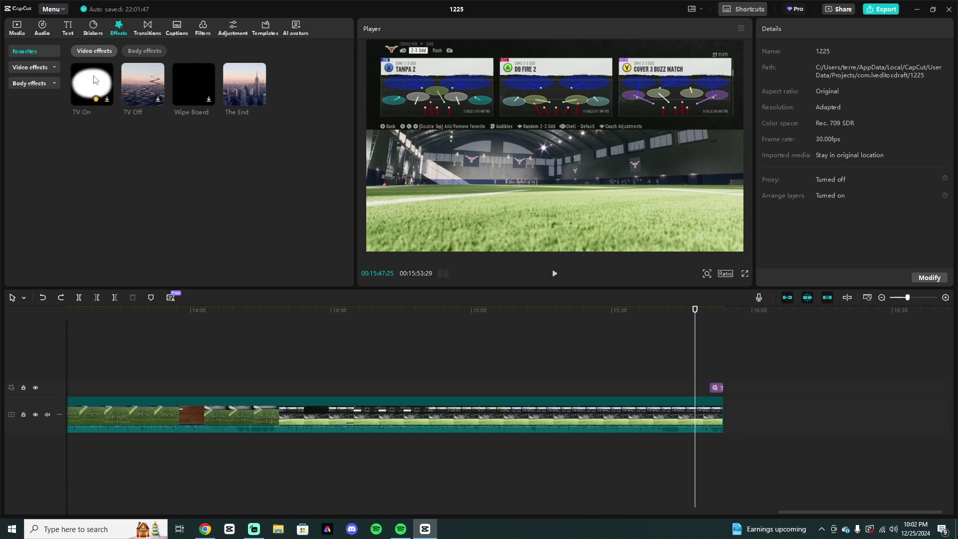
left_click(50, 67)
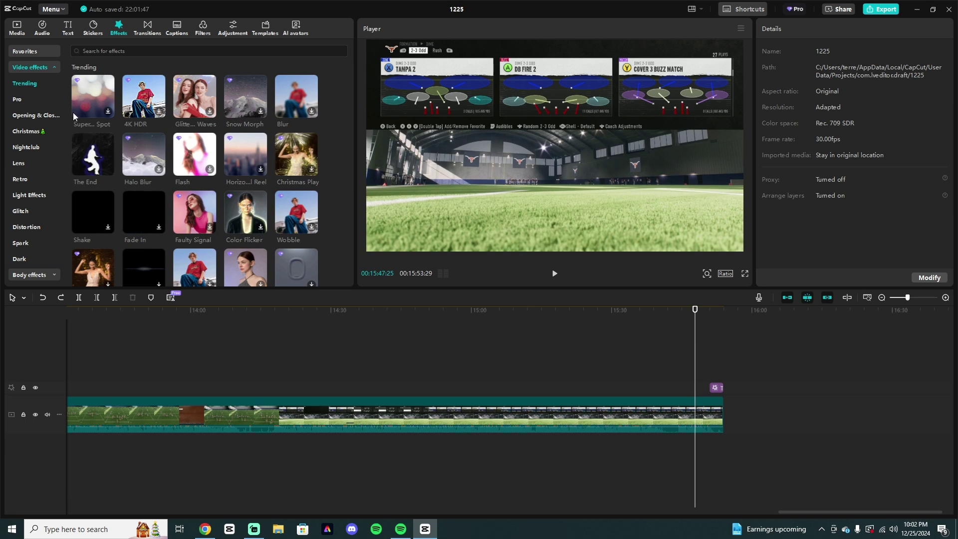
left_click(31, 65)
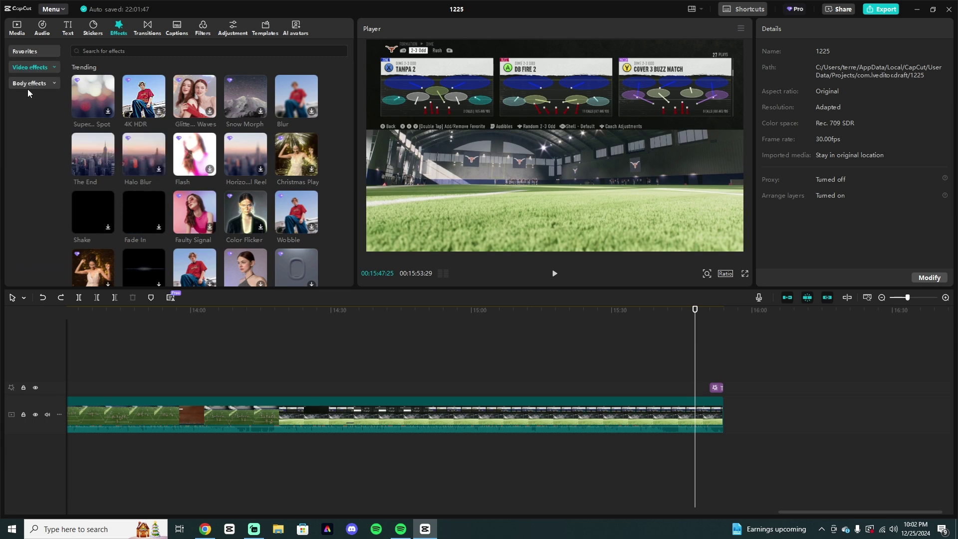
left_click(147, 31)
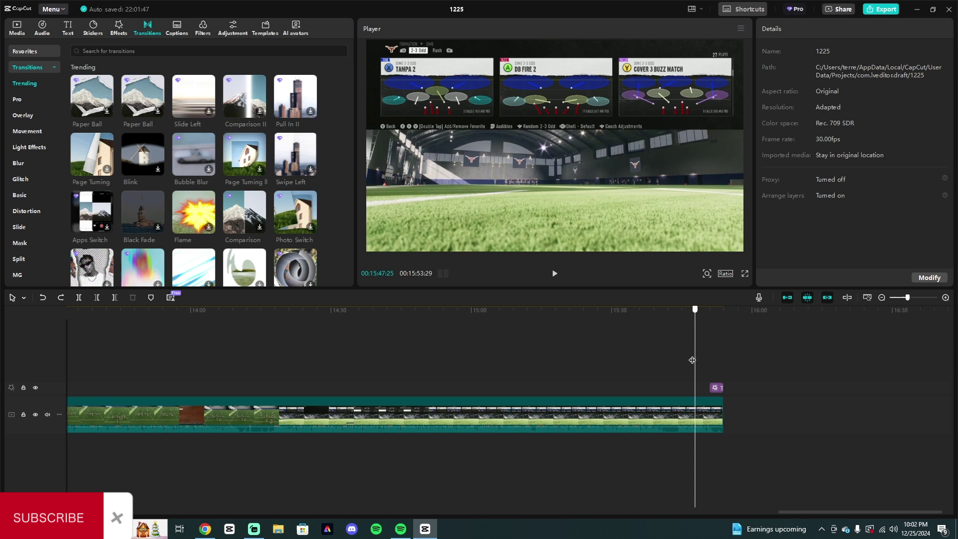
left_click_drag(694, 356, 1, 349)
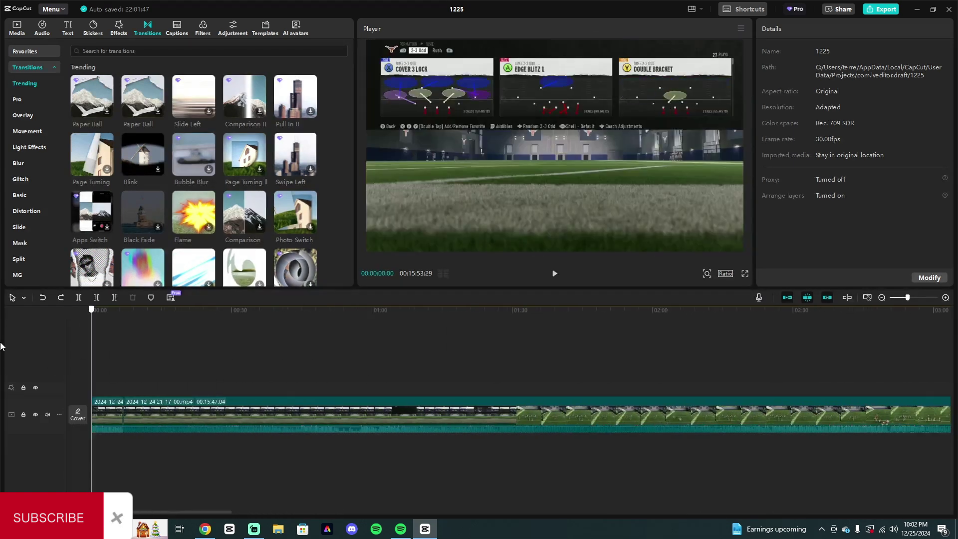
left_click(34, 51)
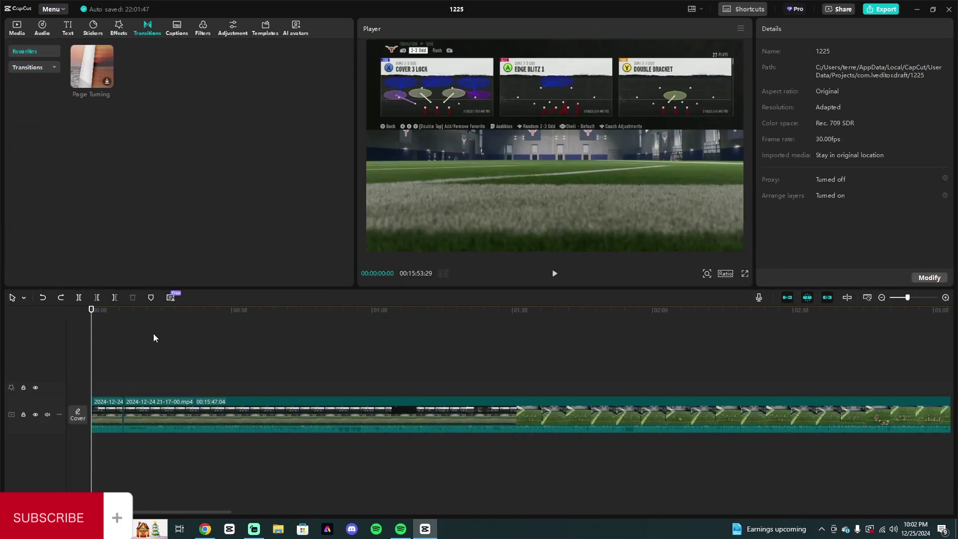
Insert follow me on social media pitch (1).mp4 between the two gameplay clips at 00:00:06:25
left_click_drag(97, 361, 115, 376)
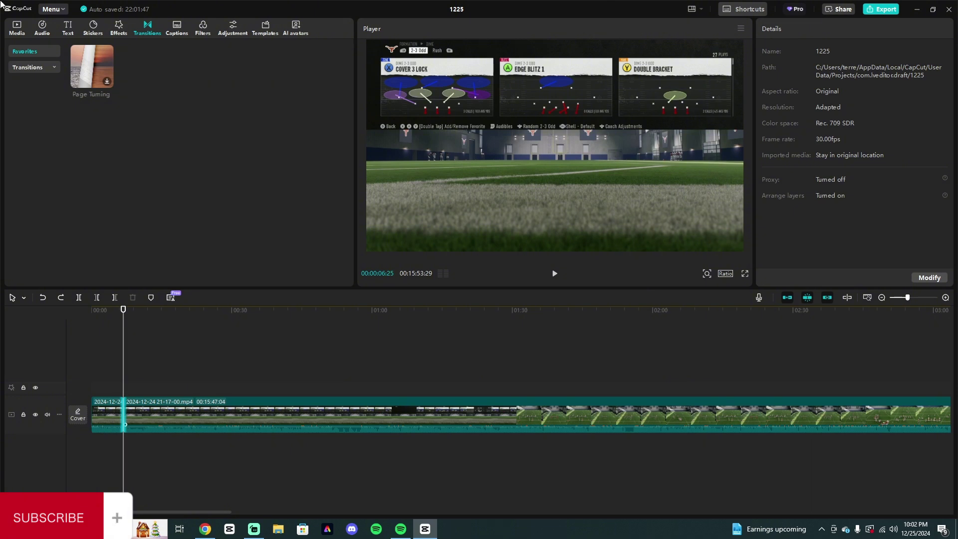
left_click(17, 29)
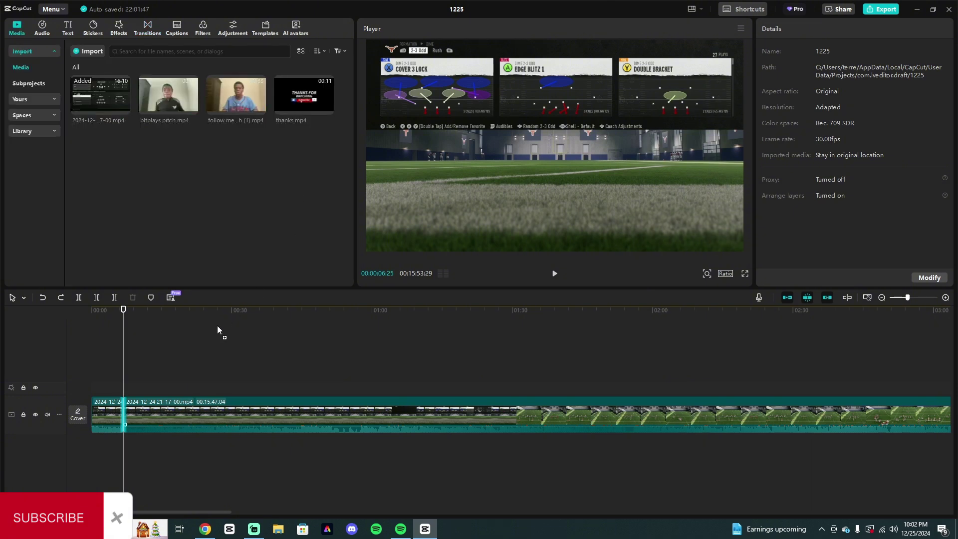
left_click_drag(217, 326, 132, 416)
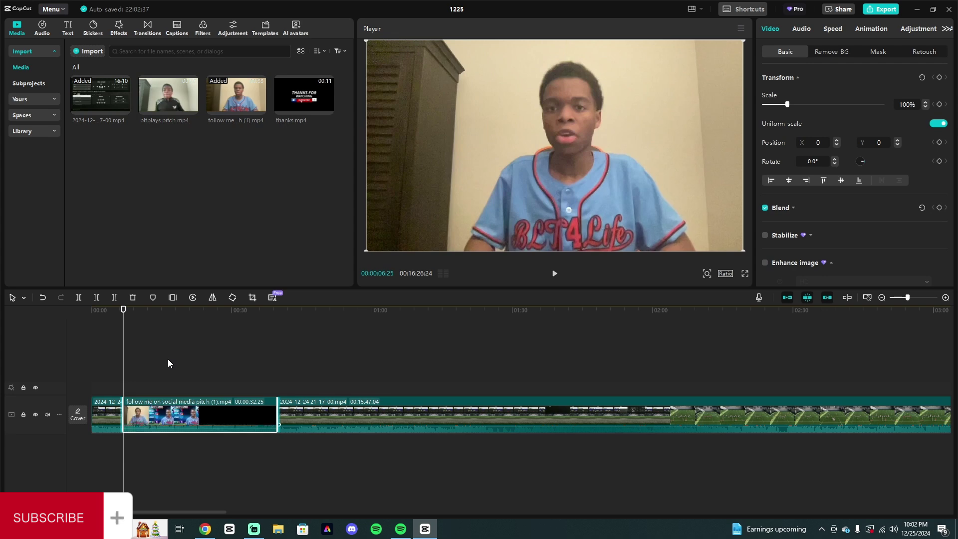
Add the favorite Page Turning transition between the first gameplay clip and the social media pitch clip, with a duration of 1.0 s
left_click_drag(168, 358, 125, 358)
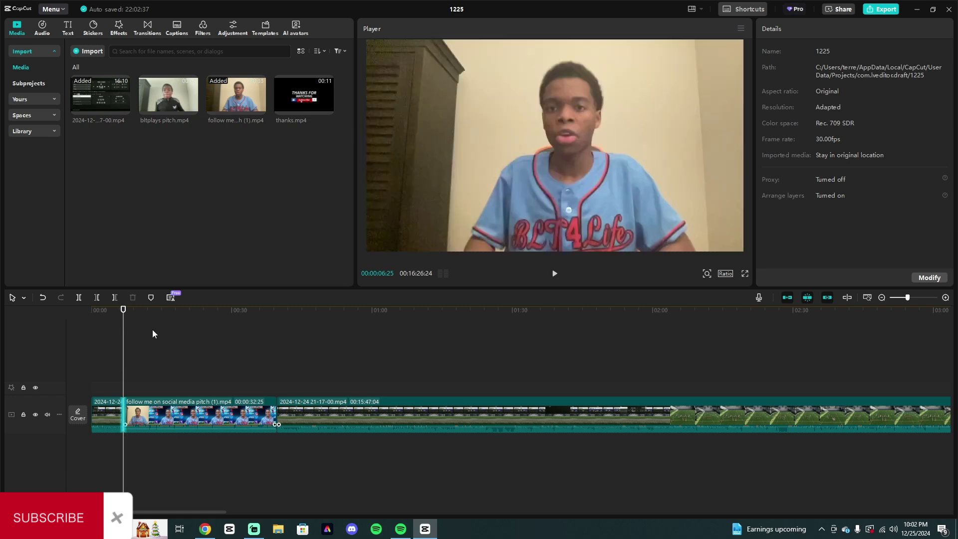
left_click(147, 28)
left_click_drag(93, 68, 125, 414)
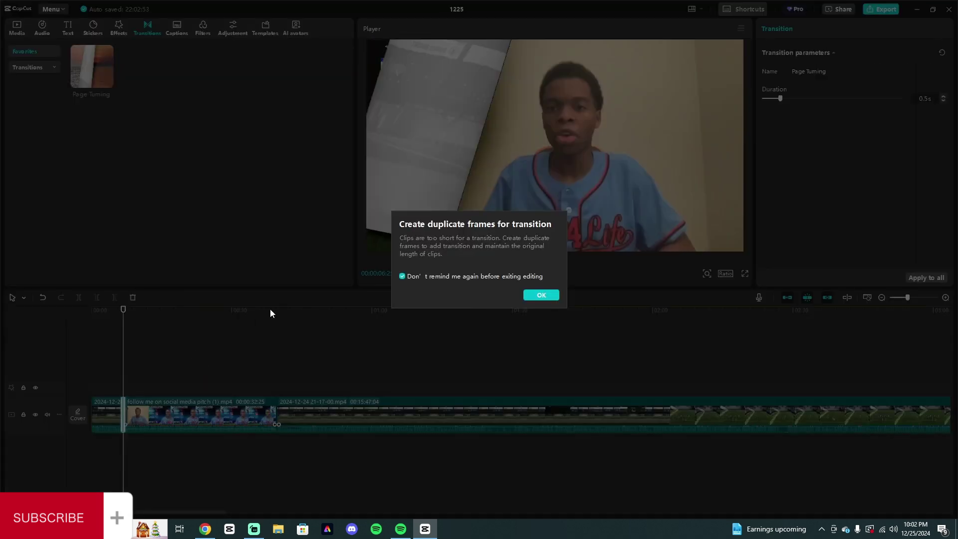
left_click(540, 295)
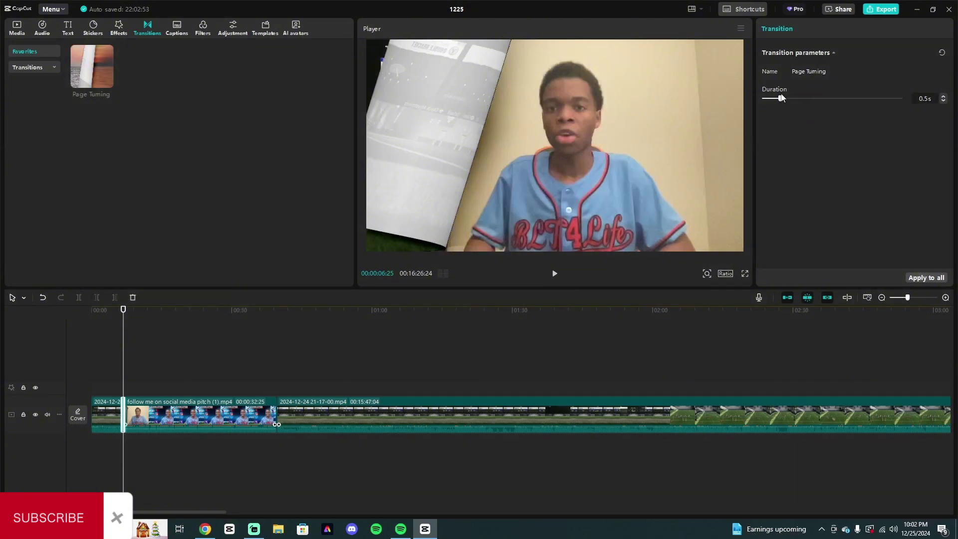
left_click_drag(779, 100, 802, 97)
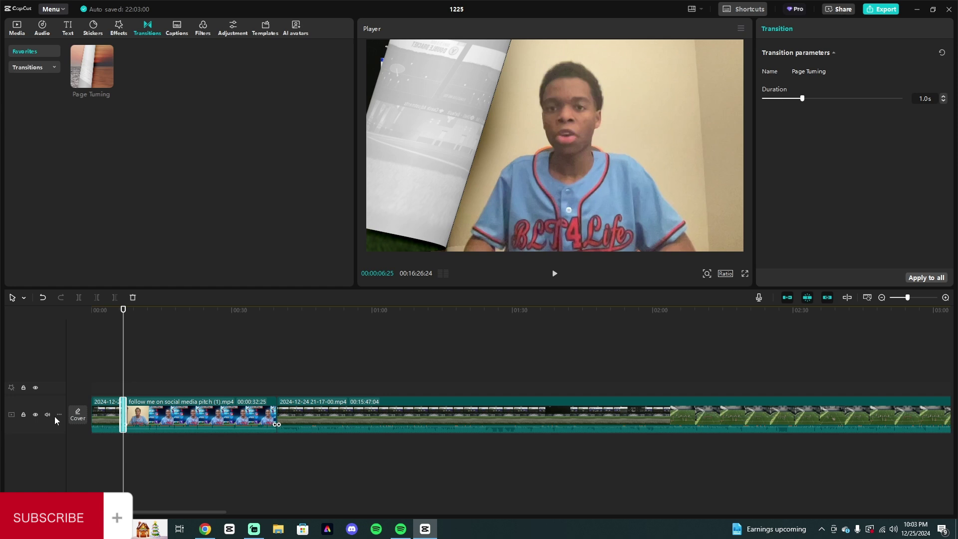
Play back the Page Turning transition from shortly before the cut and view the middle of the social media pitch clip
left_click(115, 375)
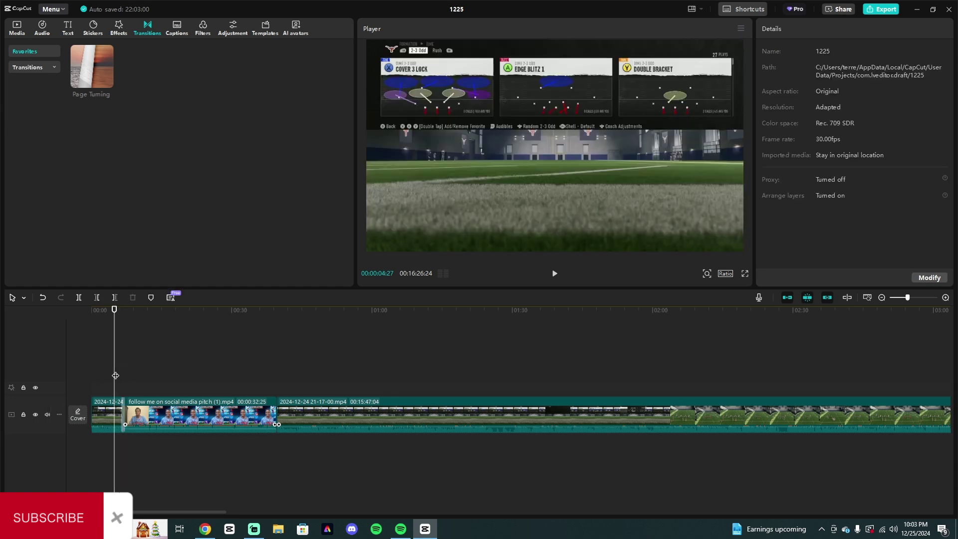
key("space")
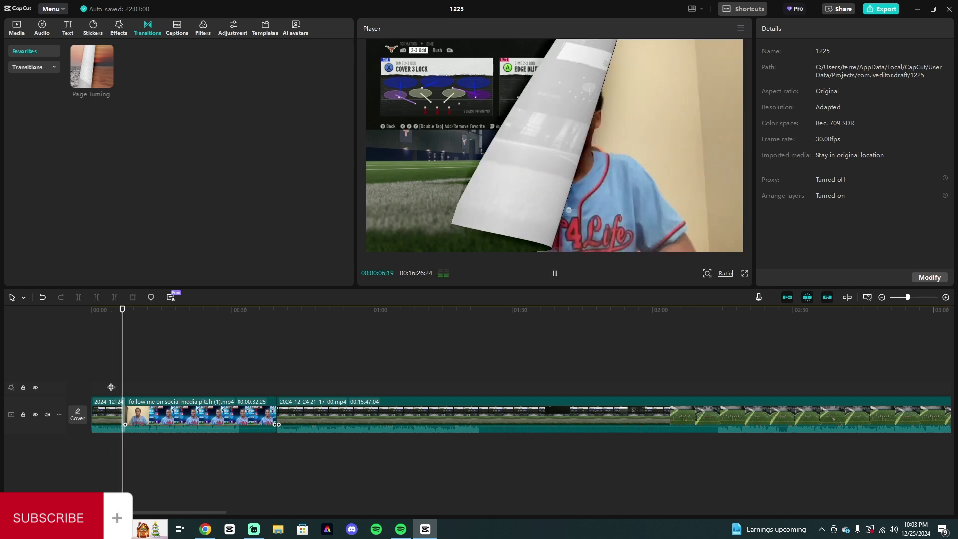
key("space")
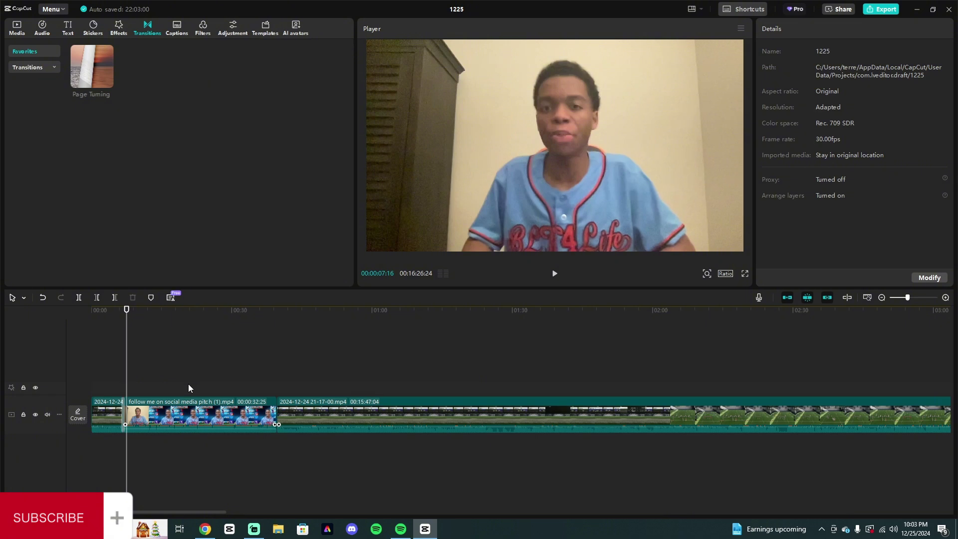
left_click(193, 370)
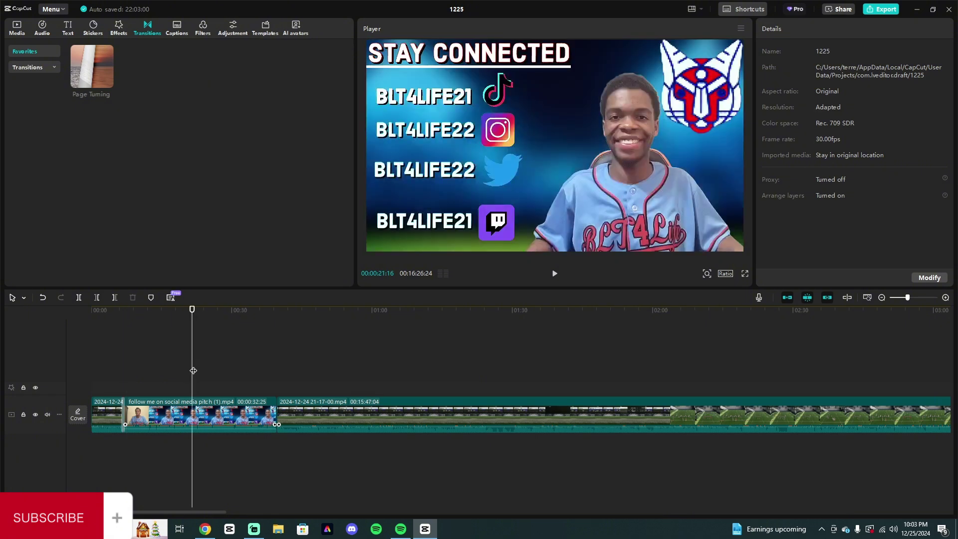